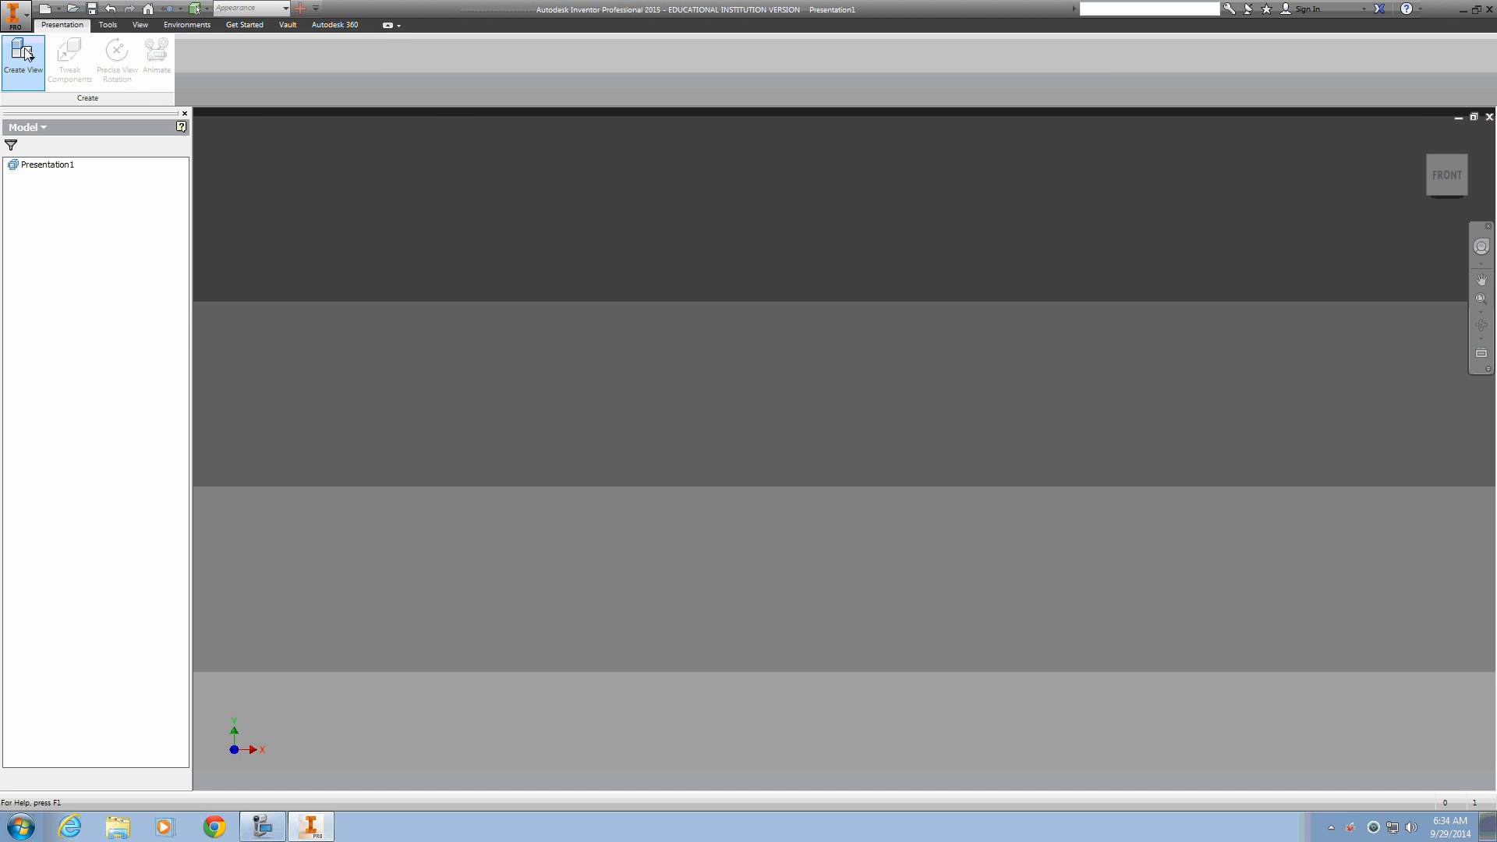
- Create a presentation view from pc assembly.iam using the manual explosion method
left_click(24, 53)
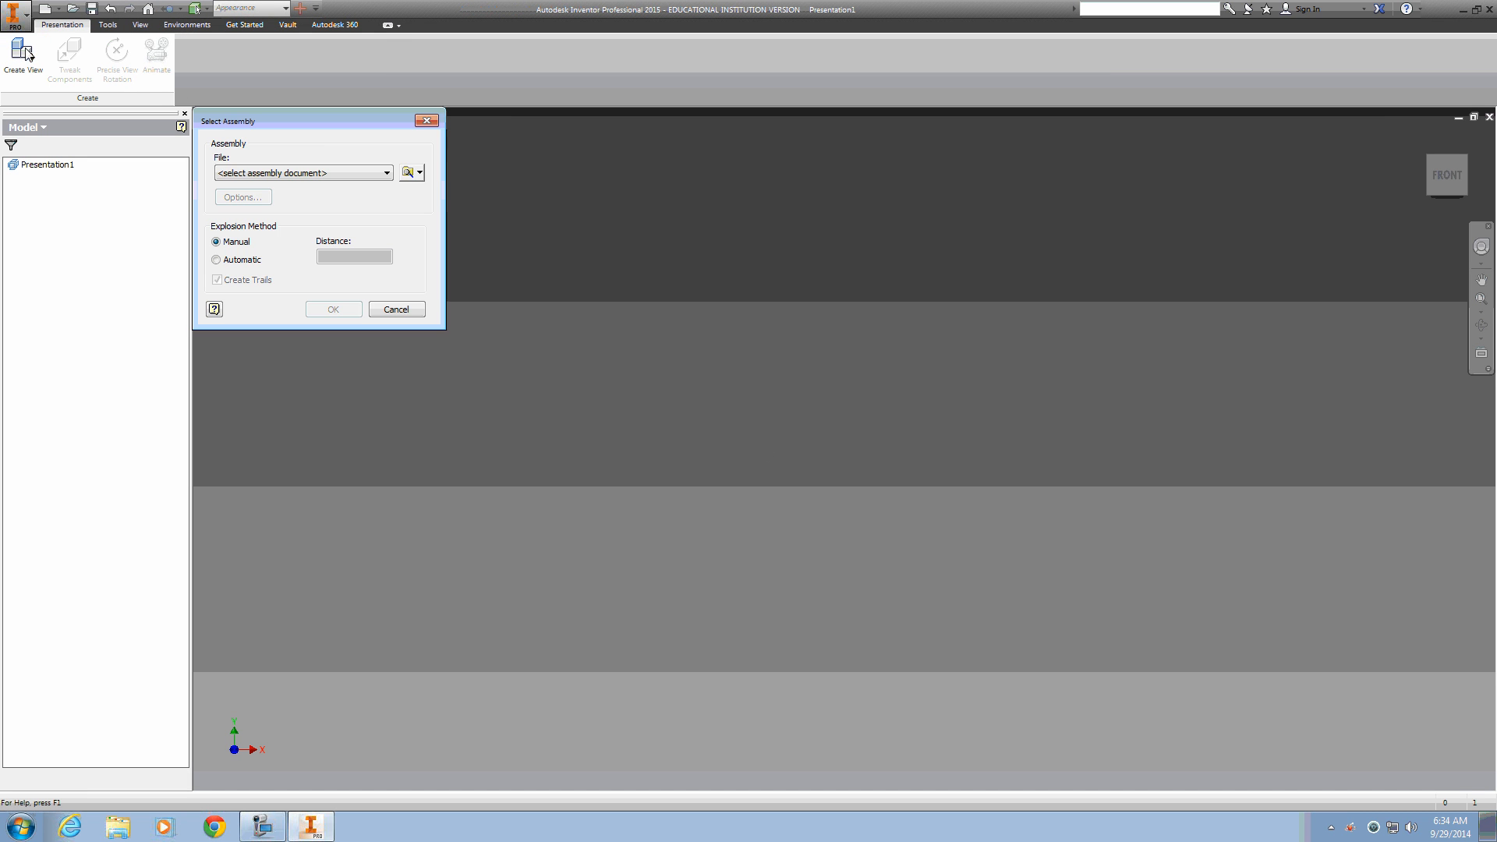
left_click(416, 177)
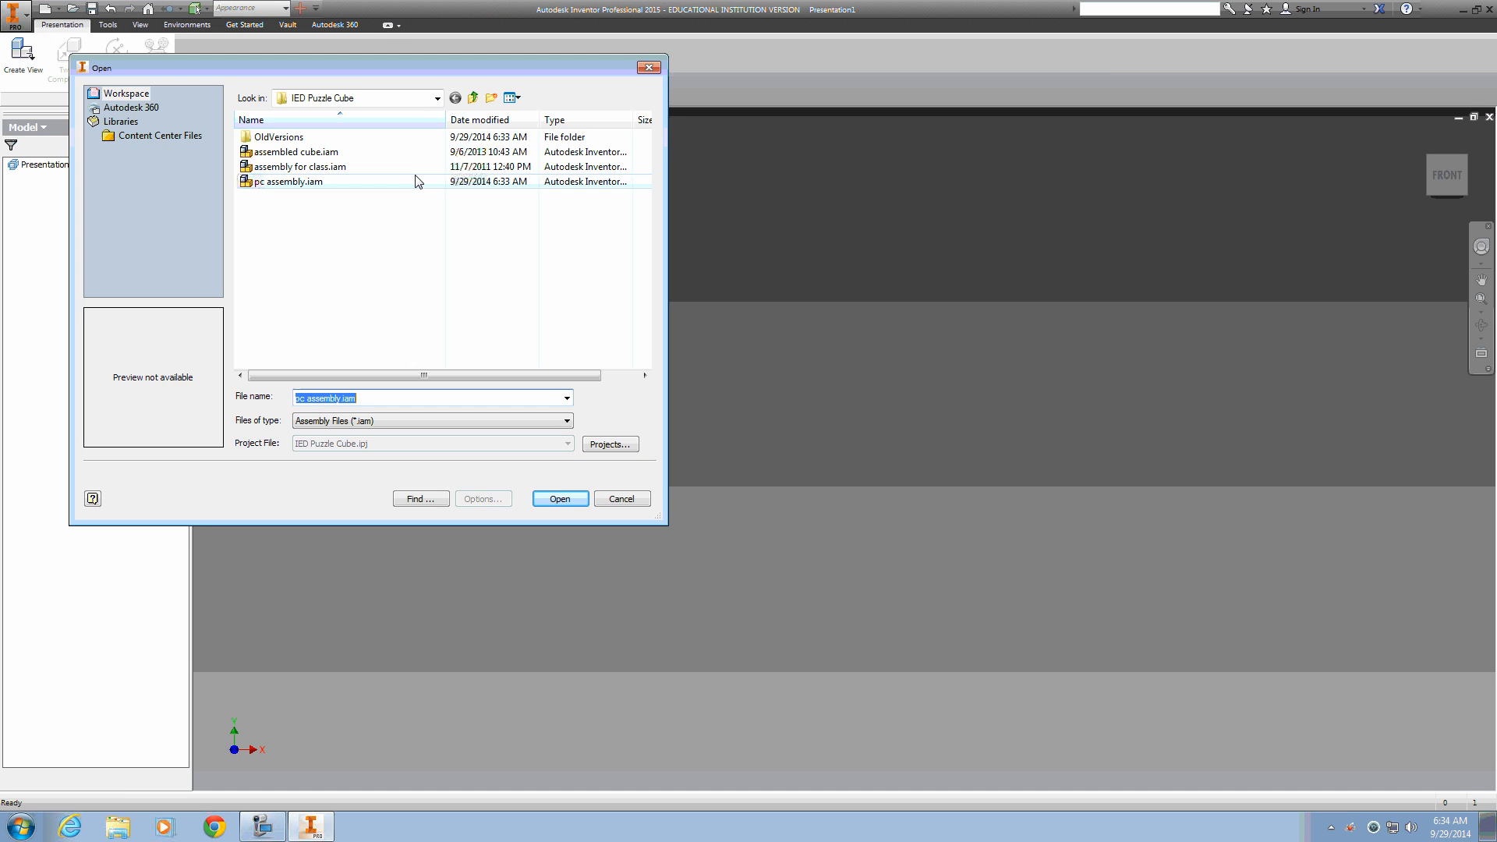
left_click(304, 182)
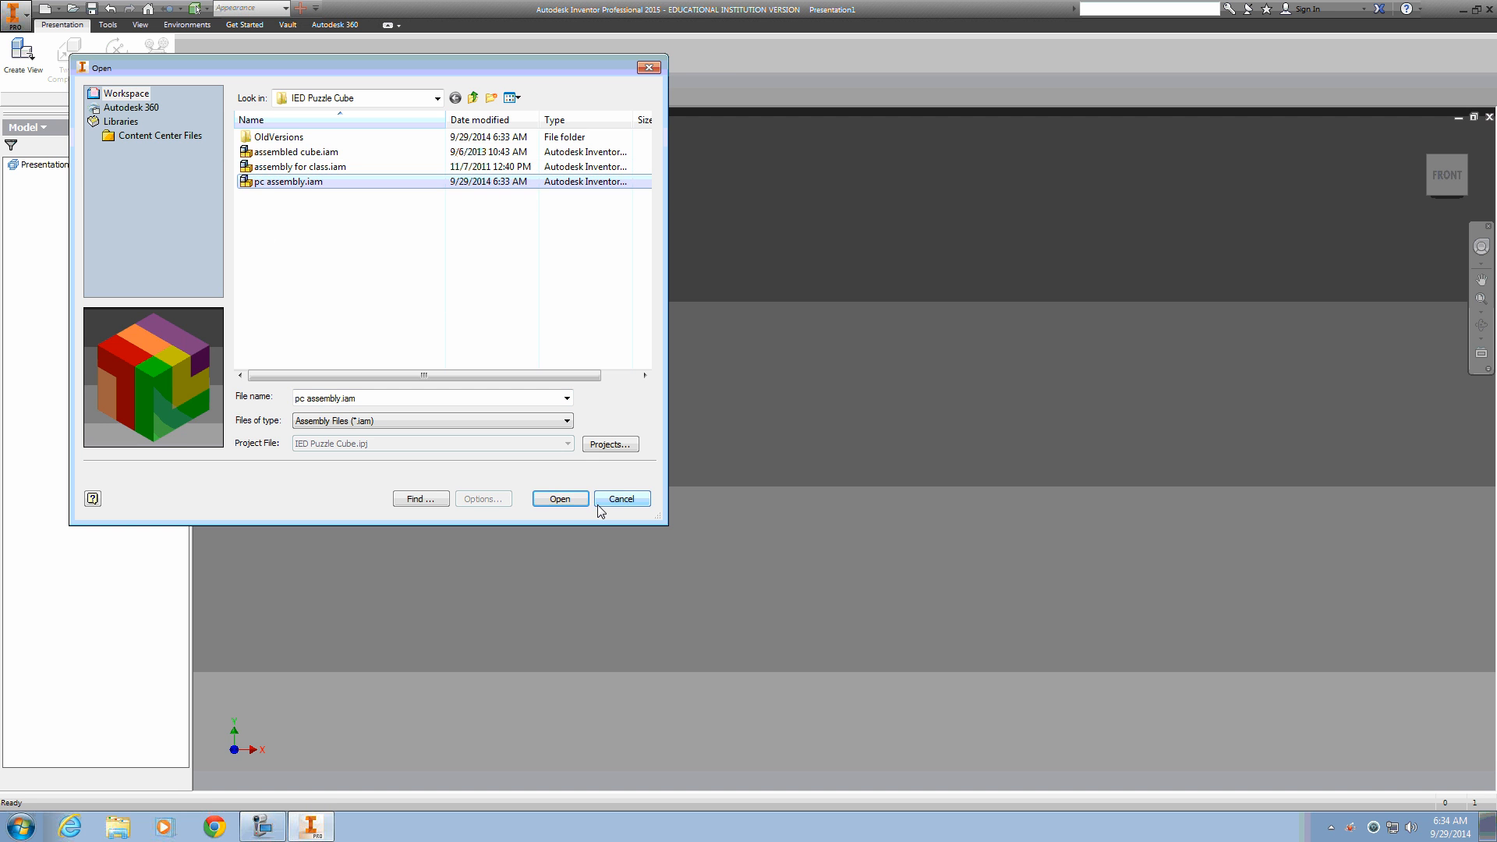
left_click(568, 502)
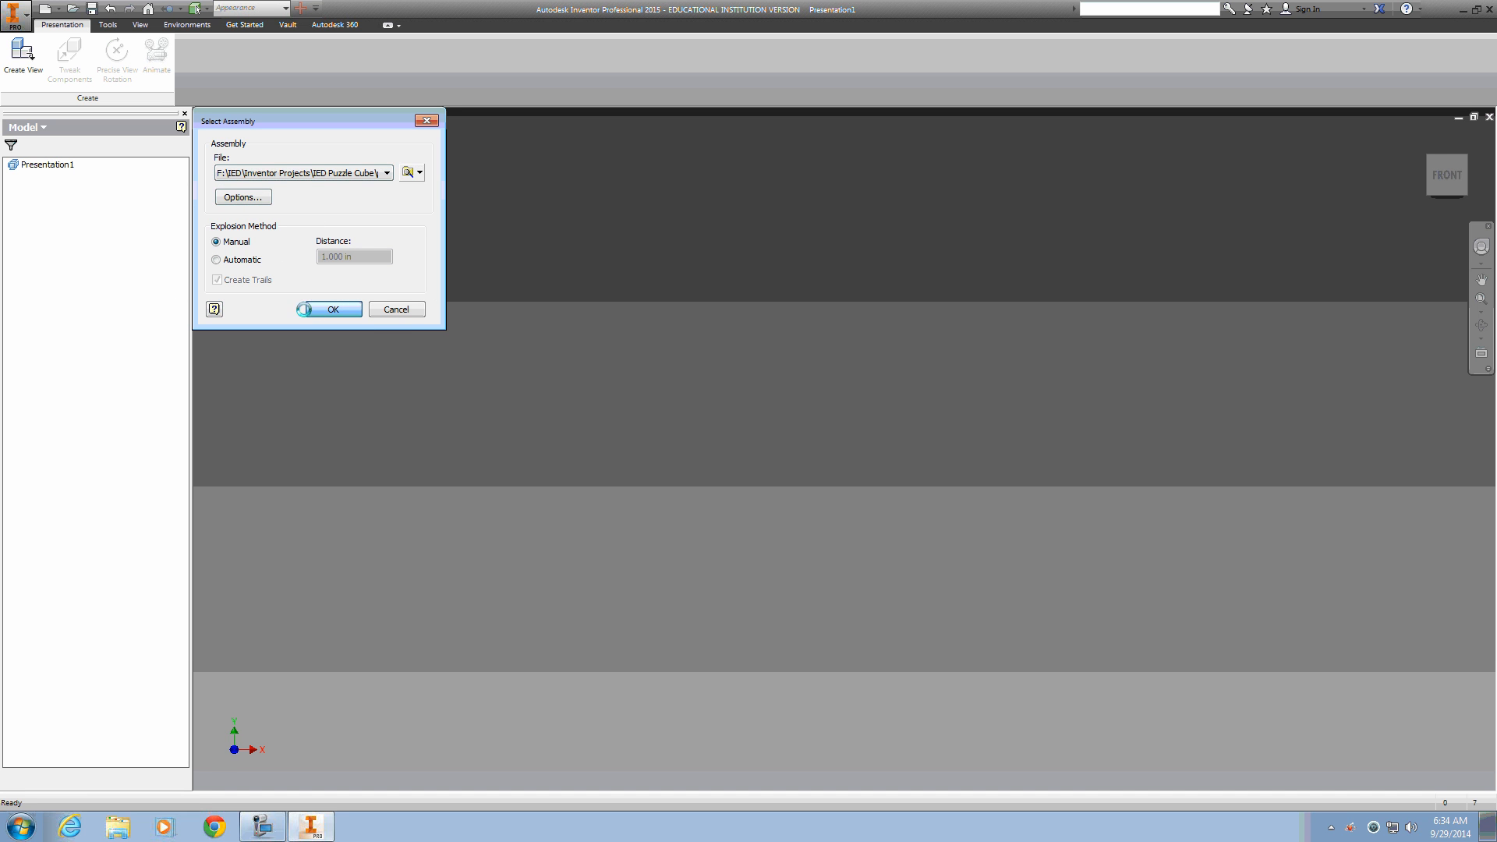
left_click(308, 315)
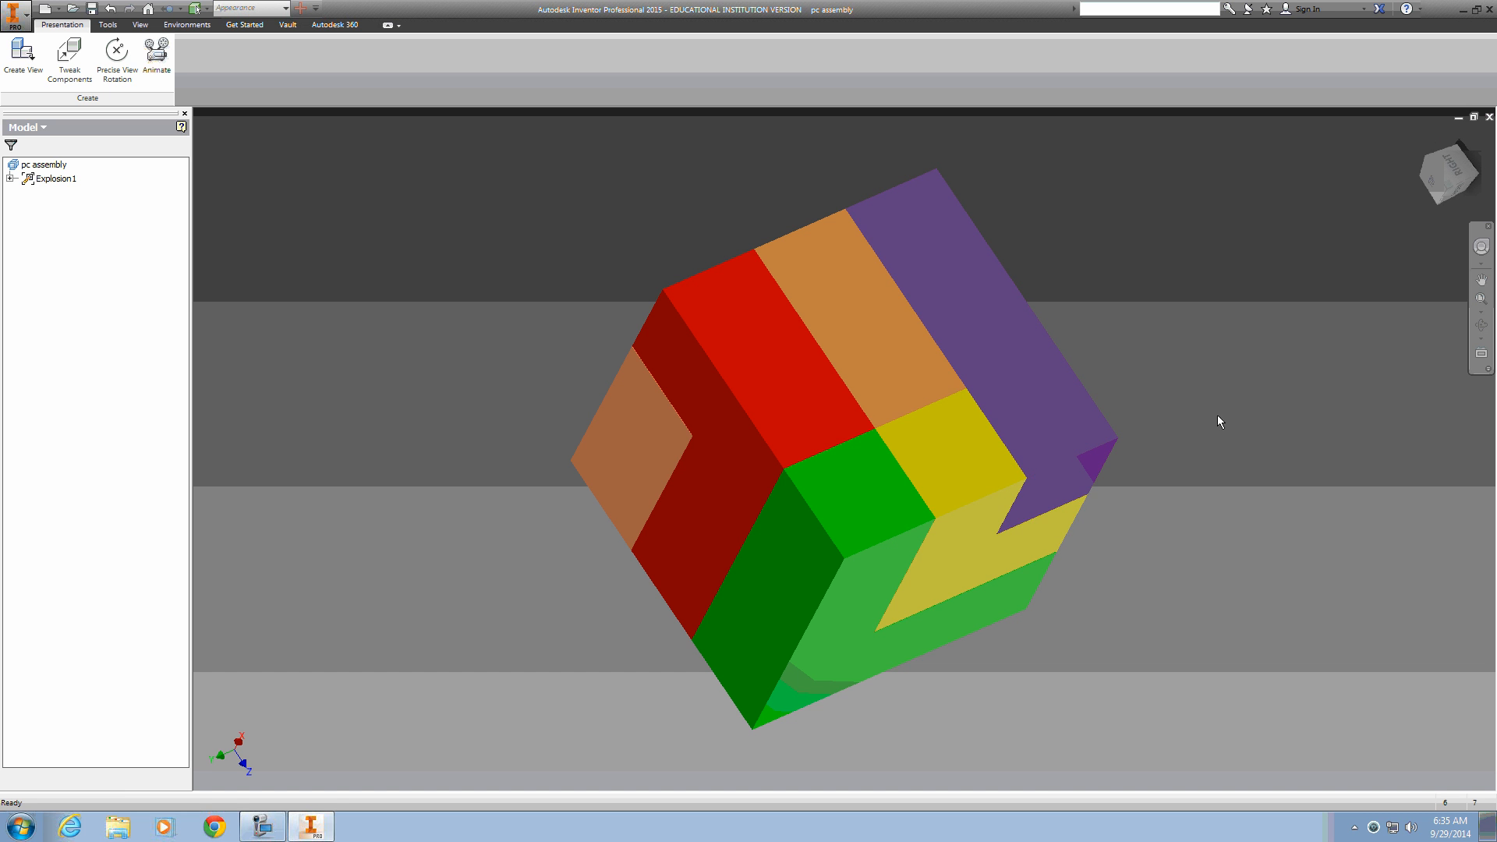
- Orient the cube square to its green, yellow and purple face, rotate it until purple is at the lower right, and set this view as Front
left_click(1481, 355)
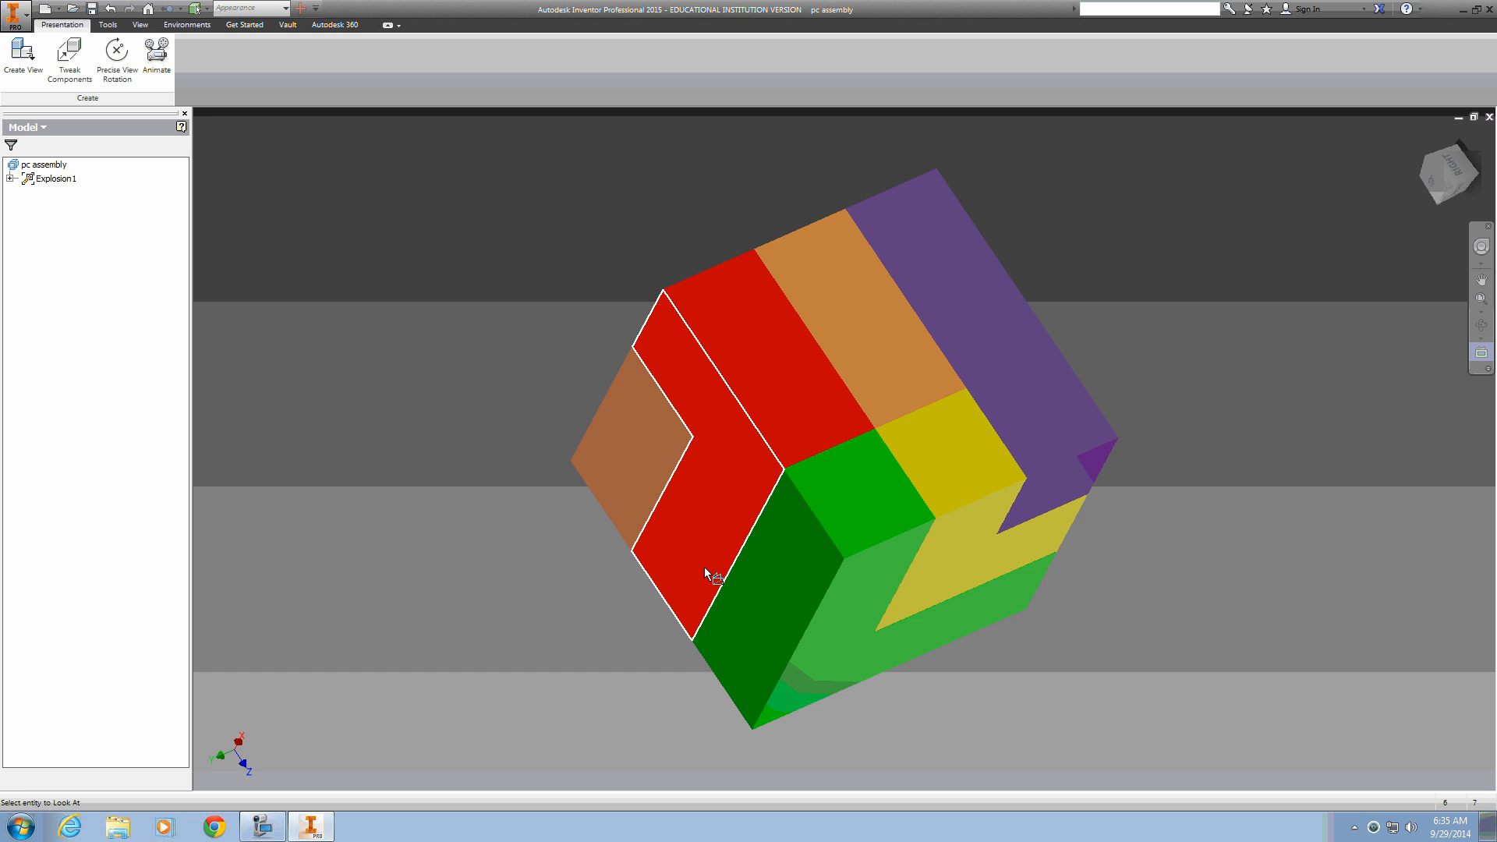
left_click(858, 616)
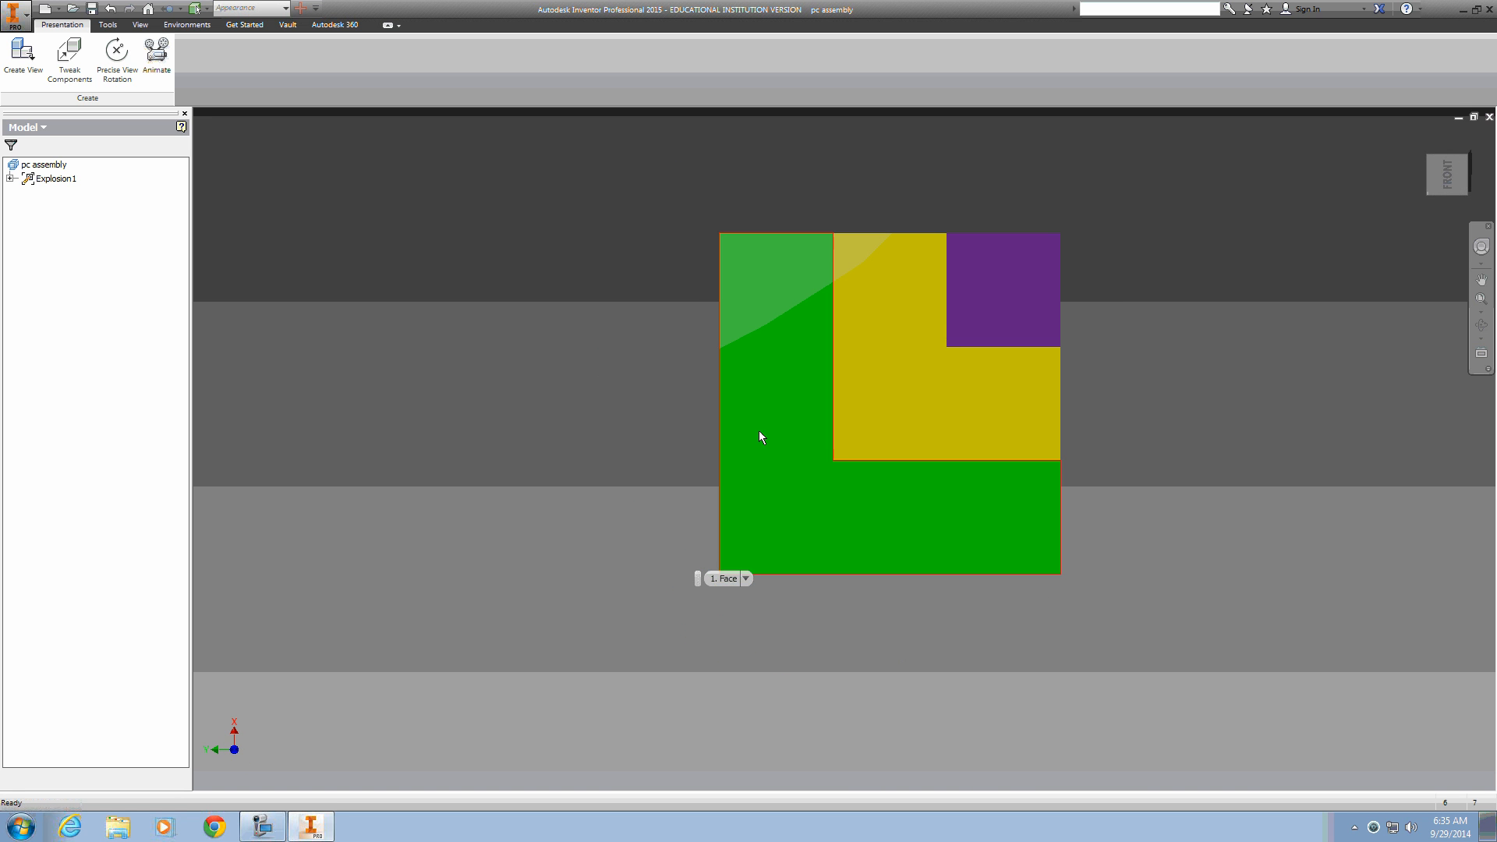
left_click(1472, 139)
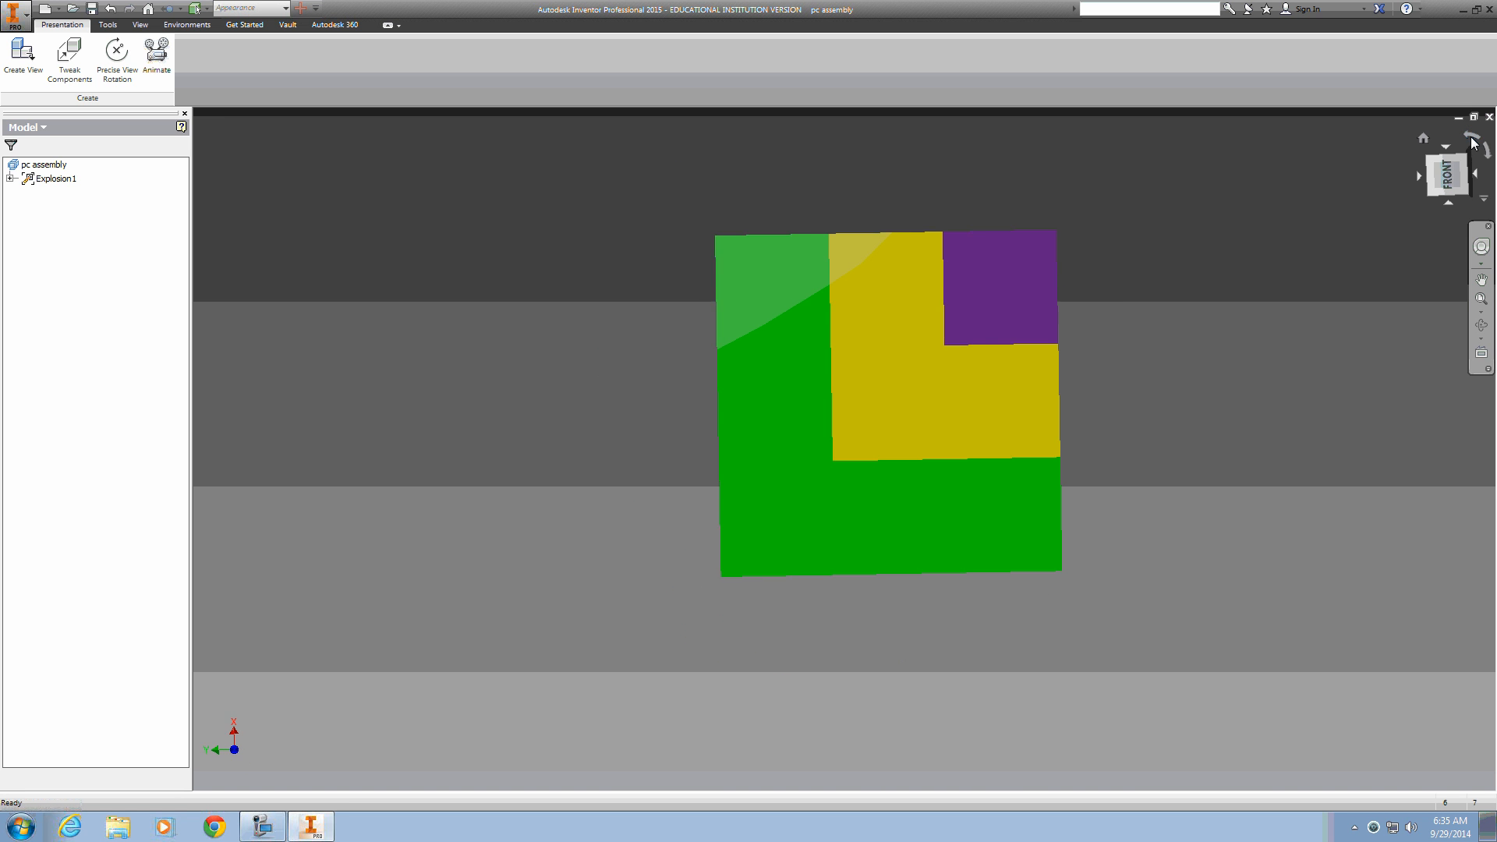
left_click(1486, 153)
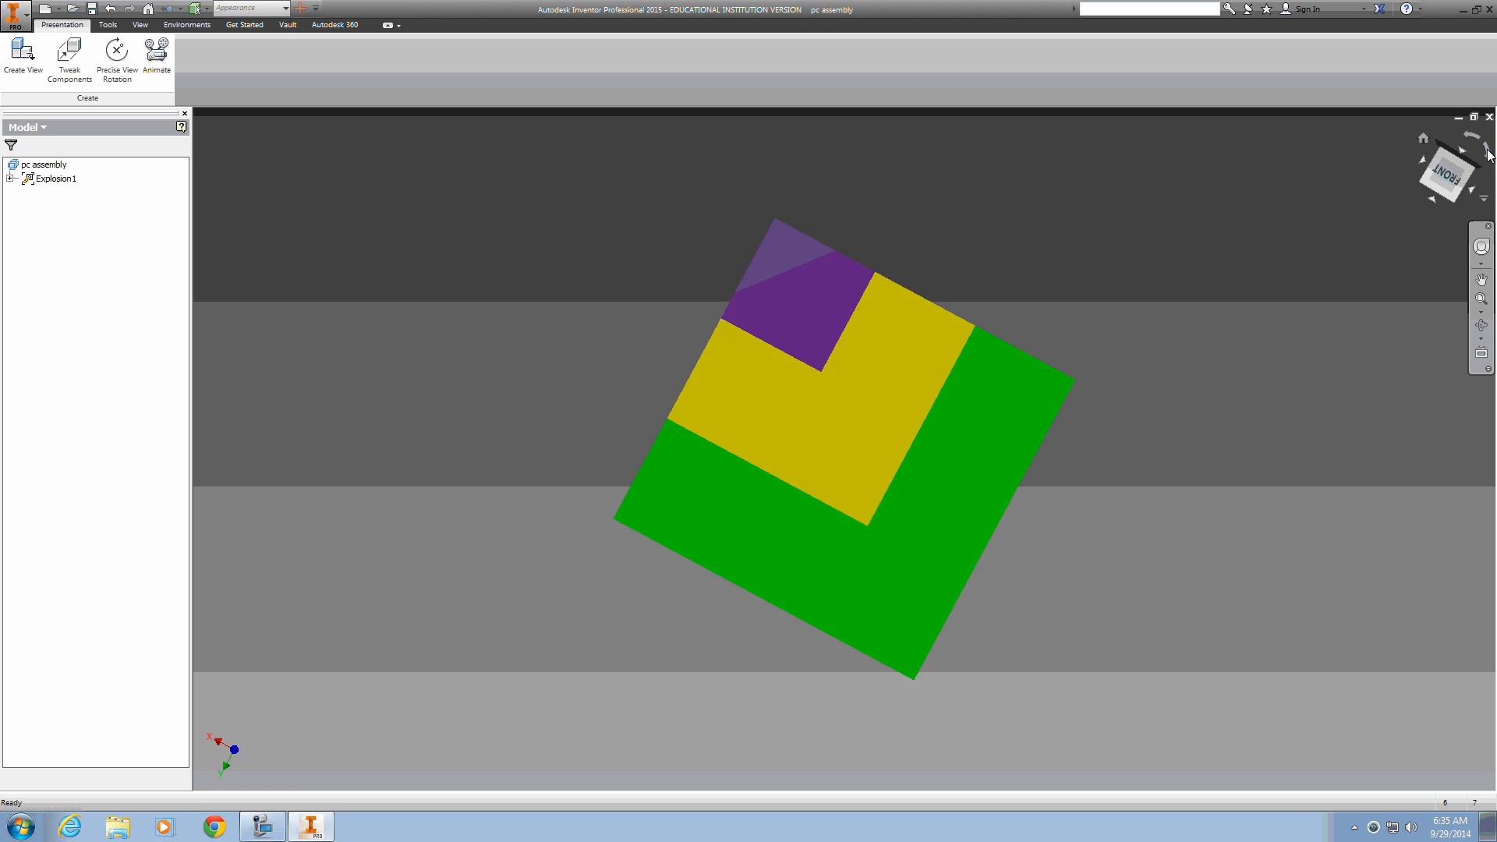
left_click(1487, 153)
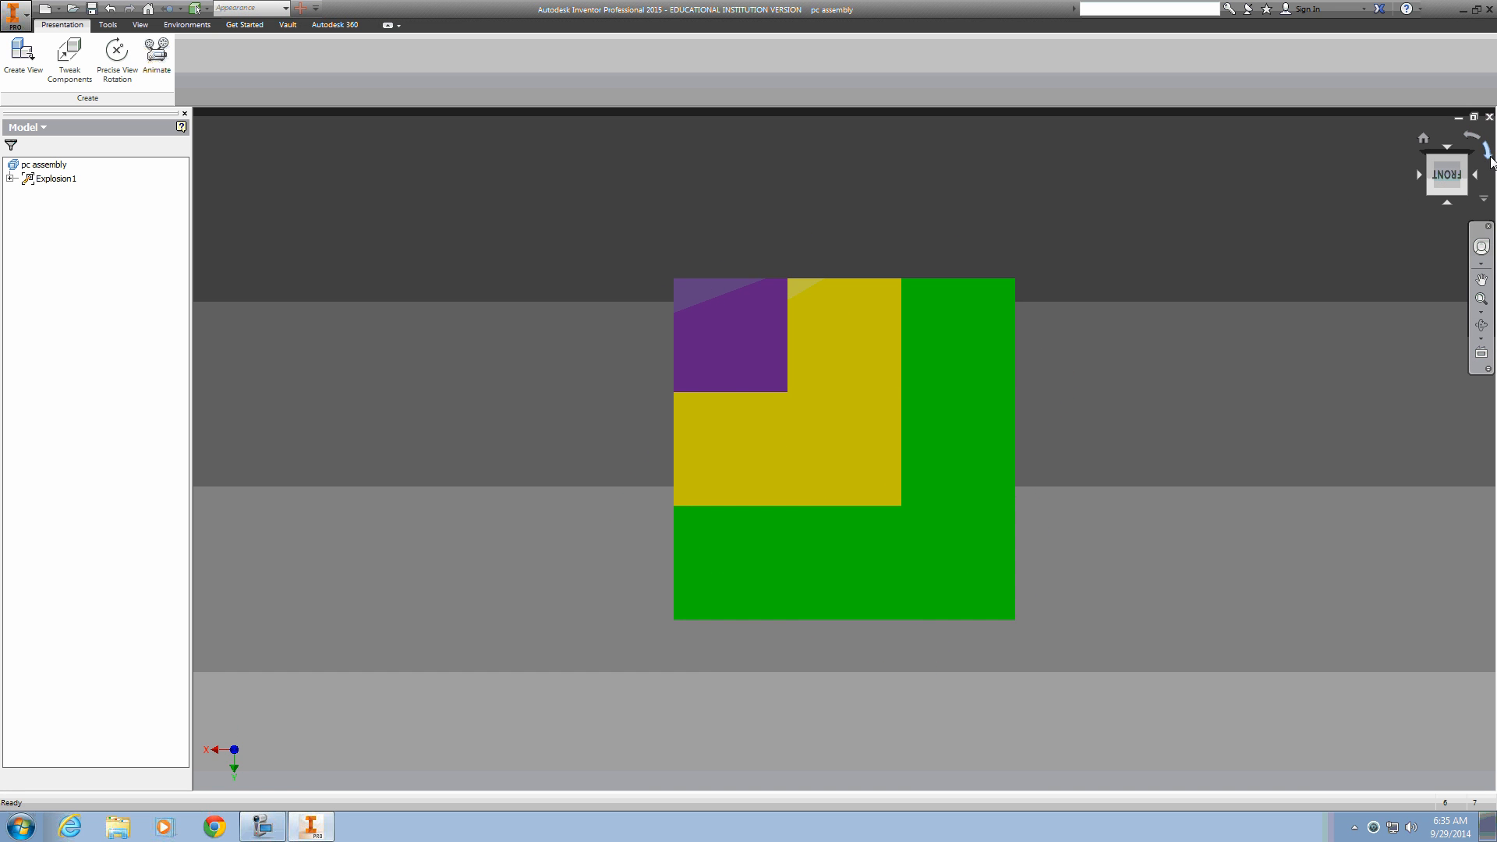
left_click(1487, 154)
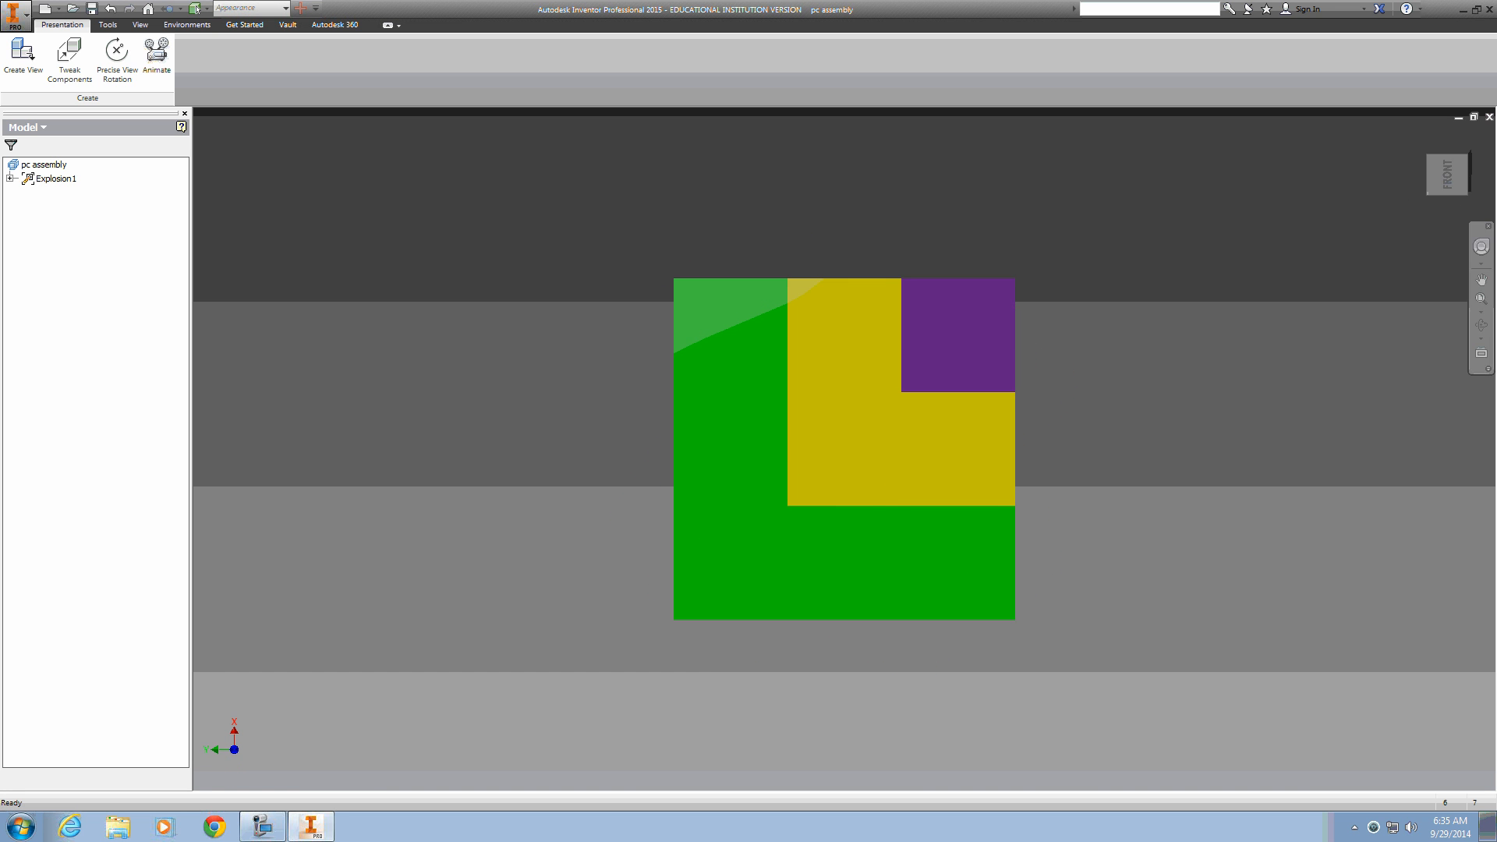
left_click(1486, 153)
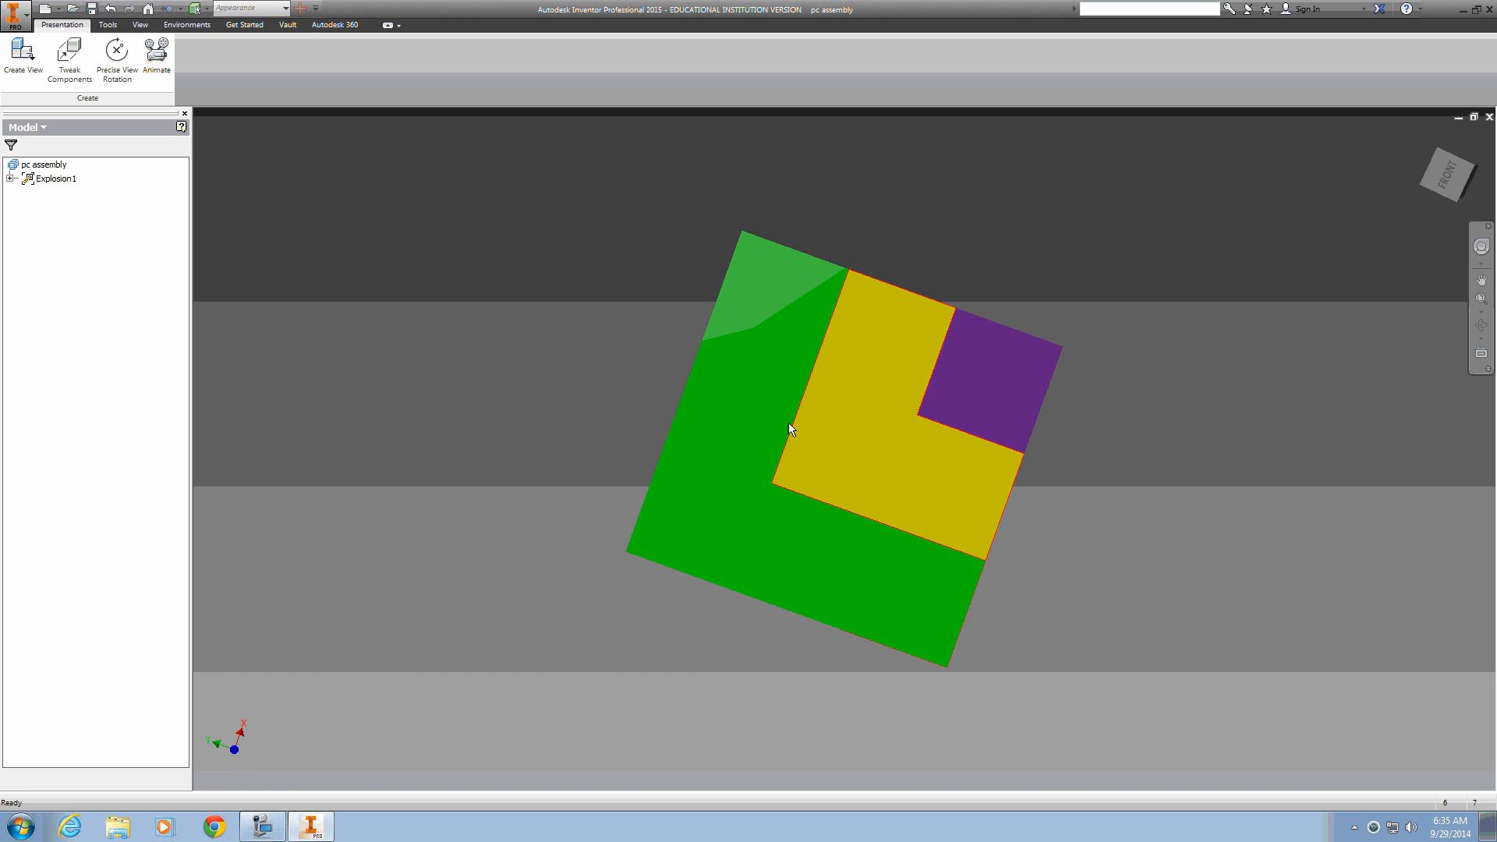
right_click(1455, 187)
mouse_move(1424, 301)
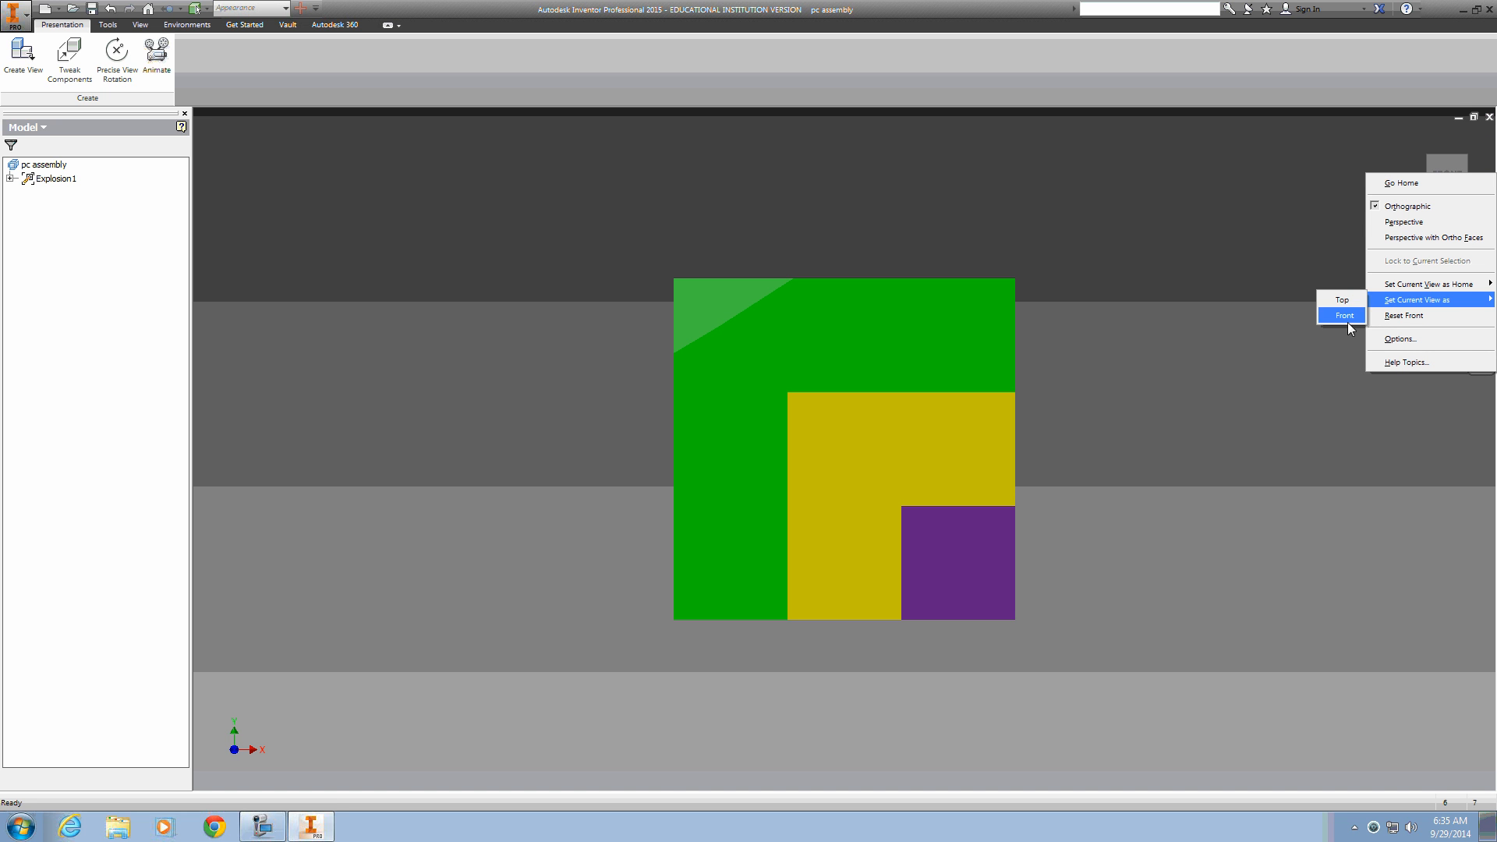
left_click(1196, 266)
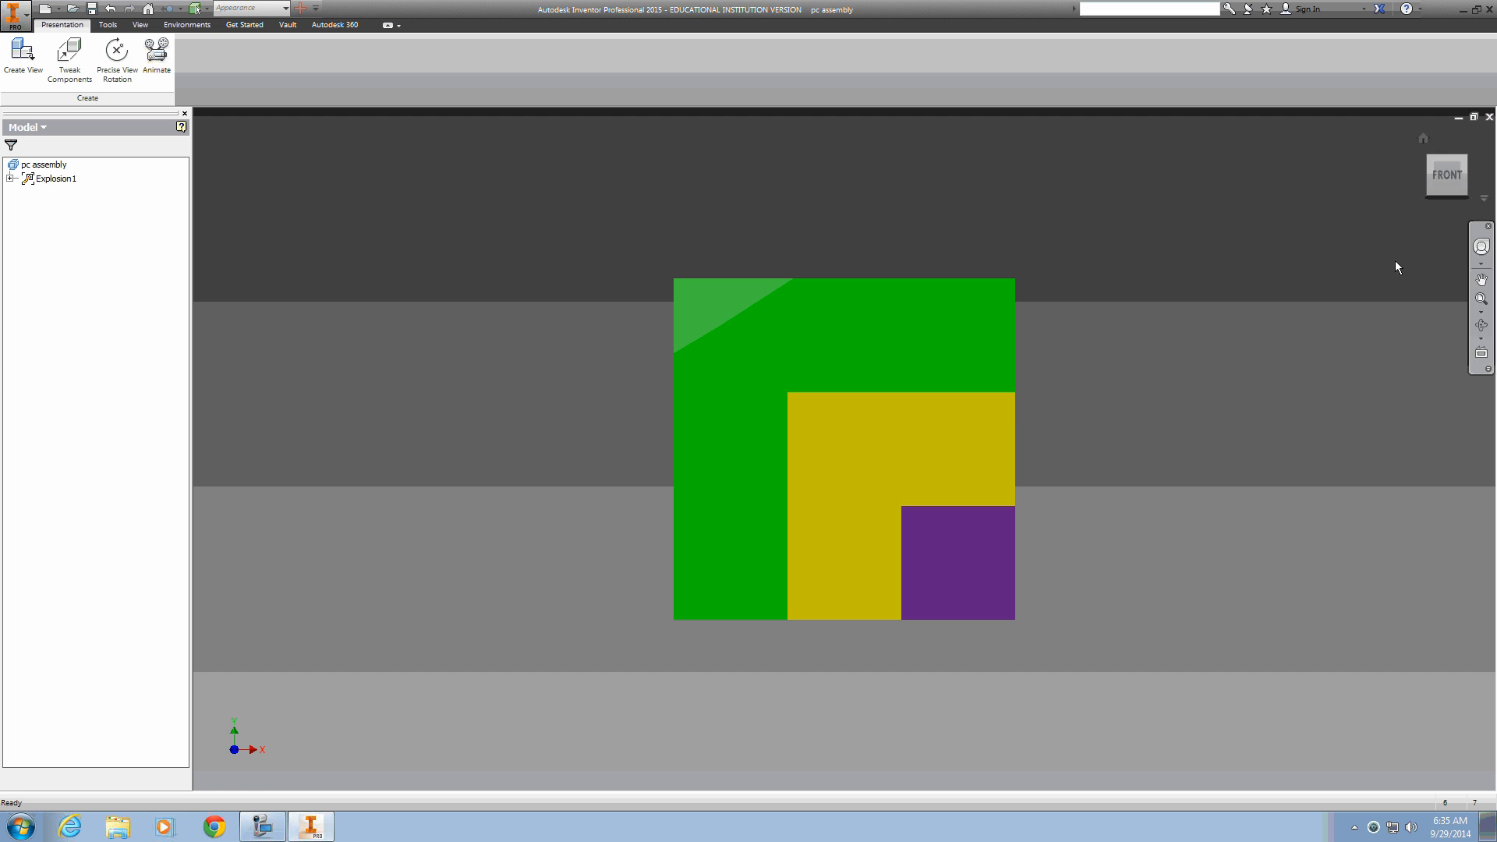
- Examine the cube from several sides, ending at an isometric view with the purple, orange and red faces on top
left_click(1444, 197)
left_click(1444, 195)
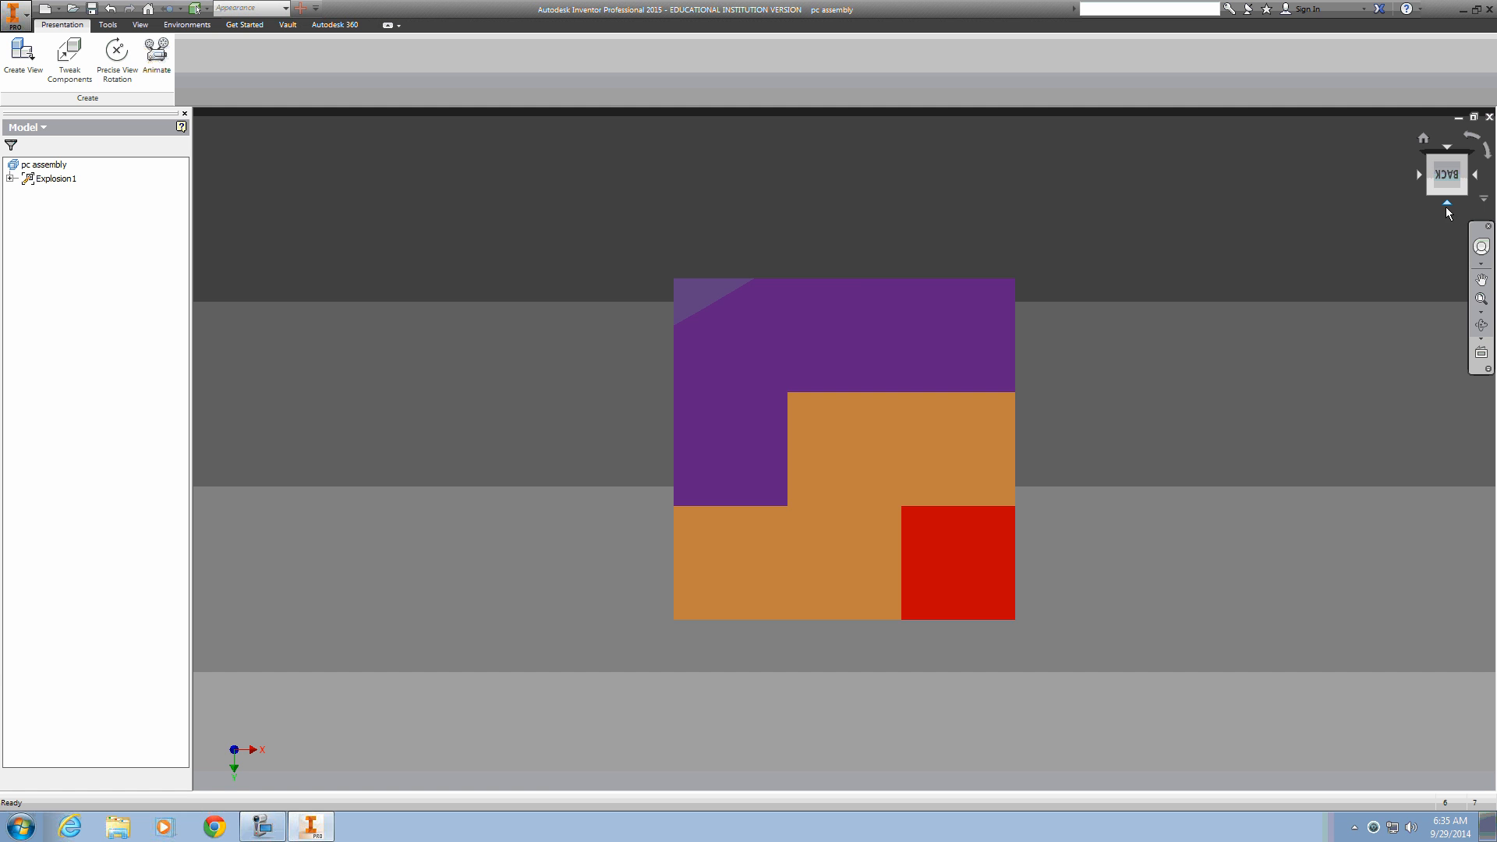
left_click(1447, 204)
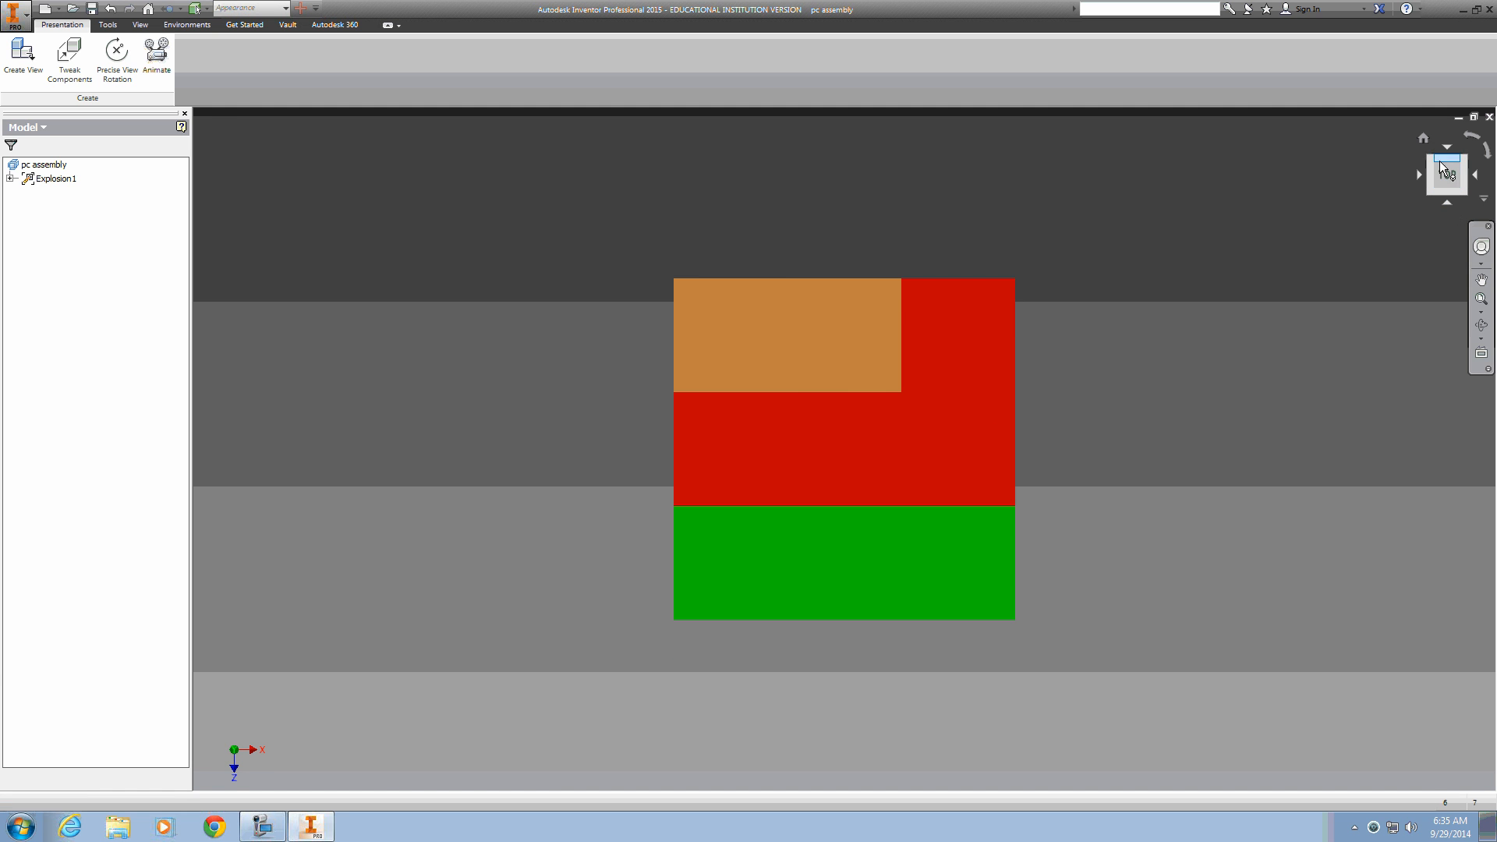
left_click(1429, 156)
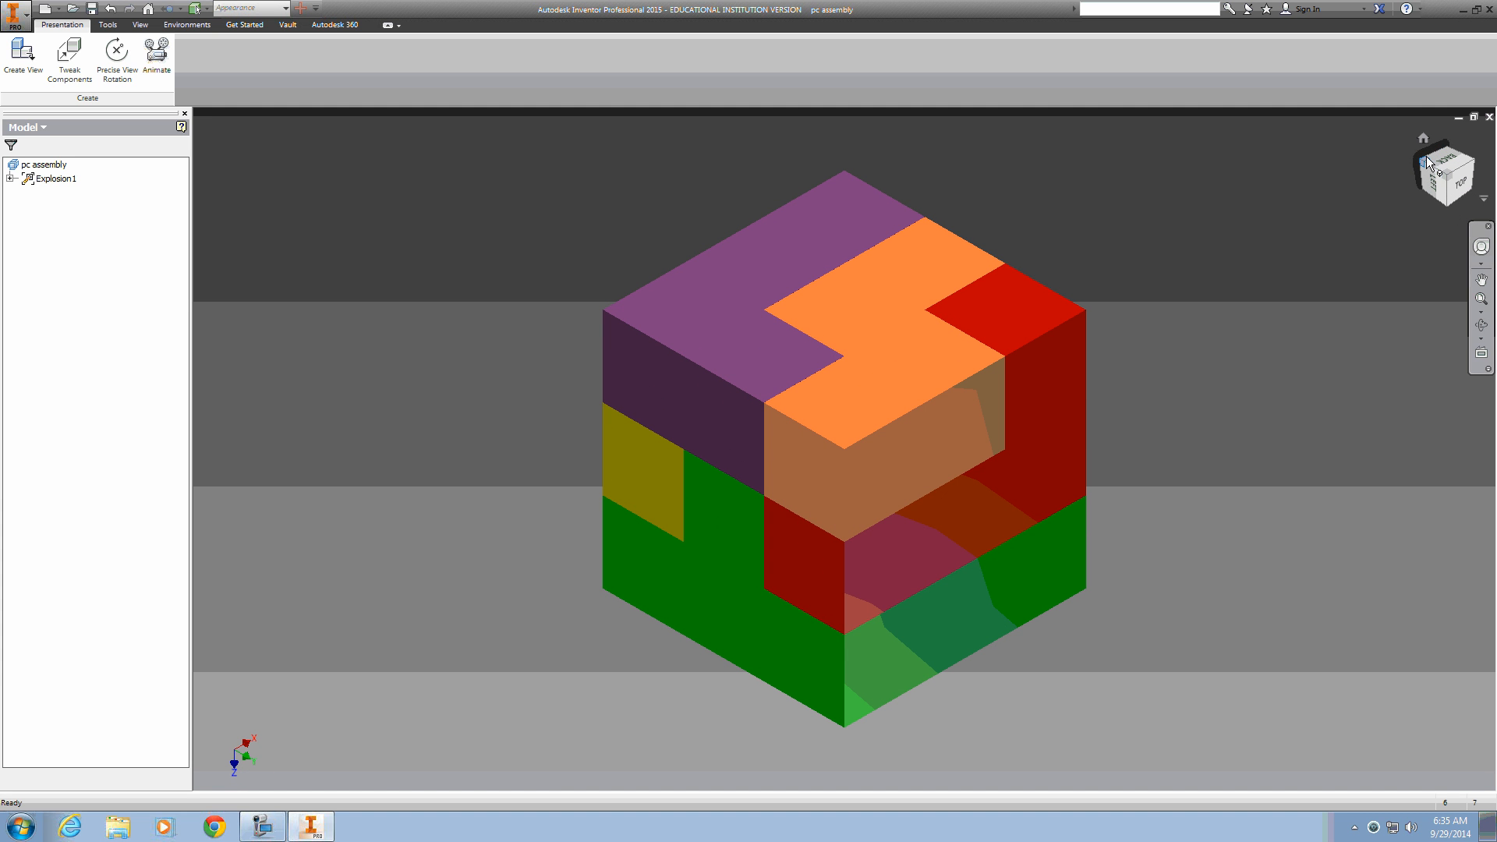
left_click(1450, 149)
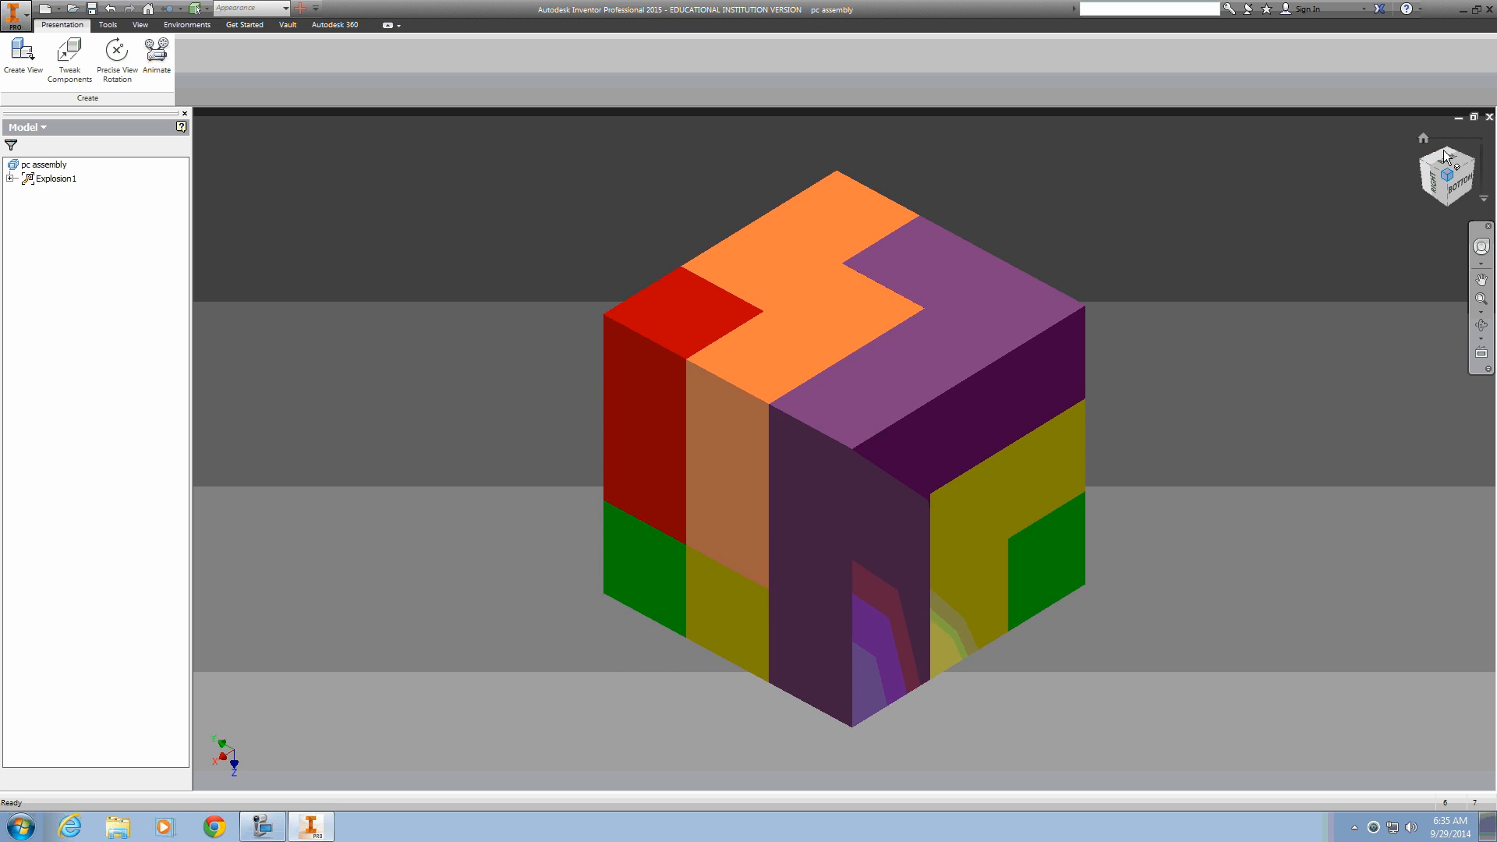
left_click(1468, 165)
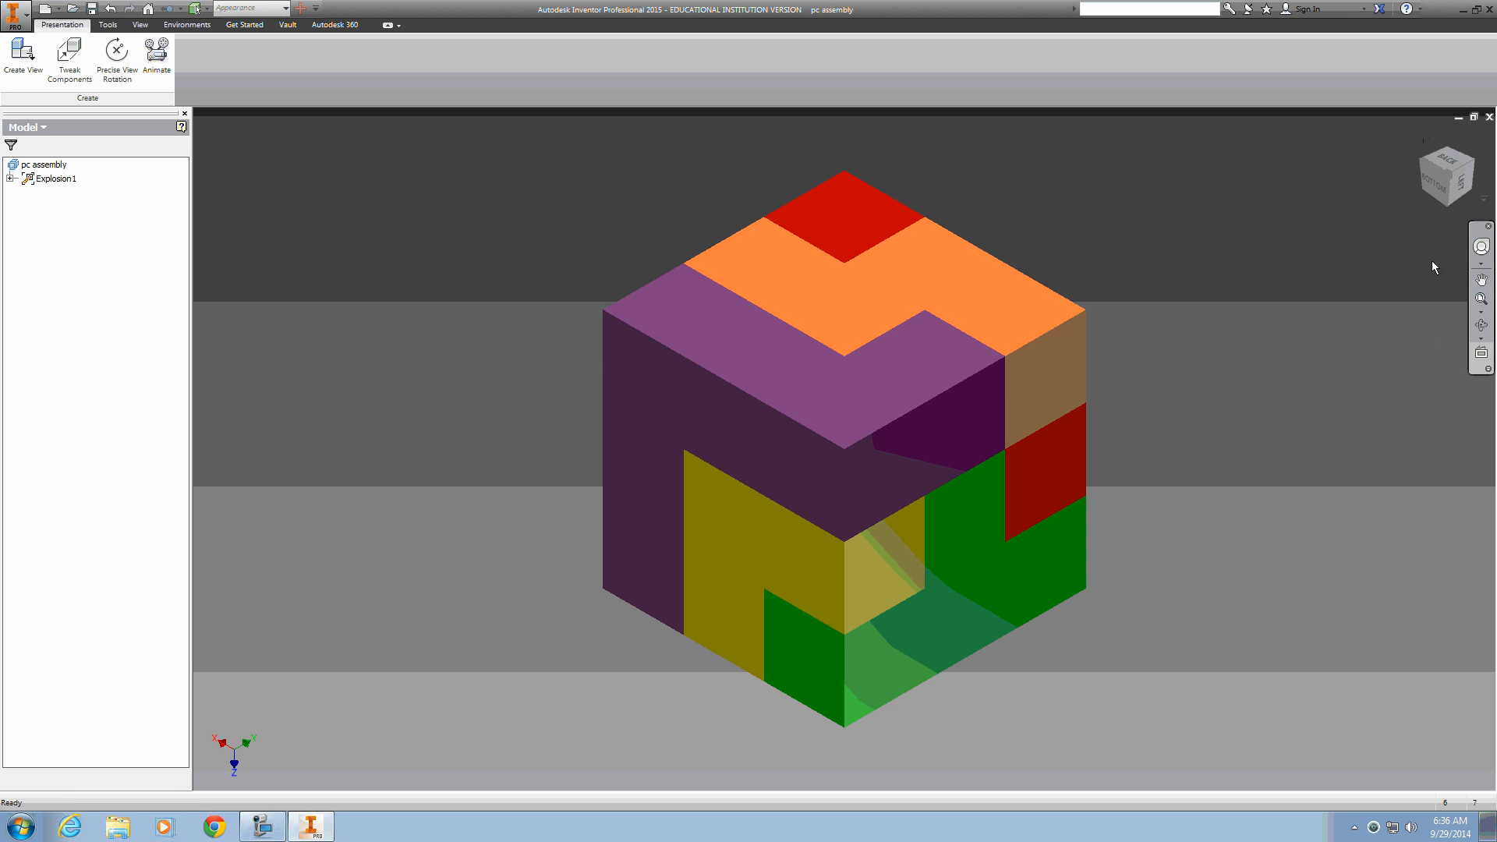
left_click(1472, 164)
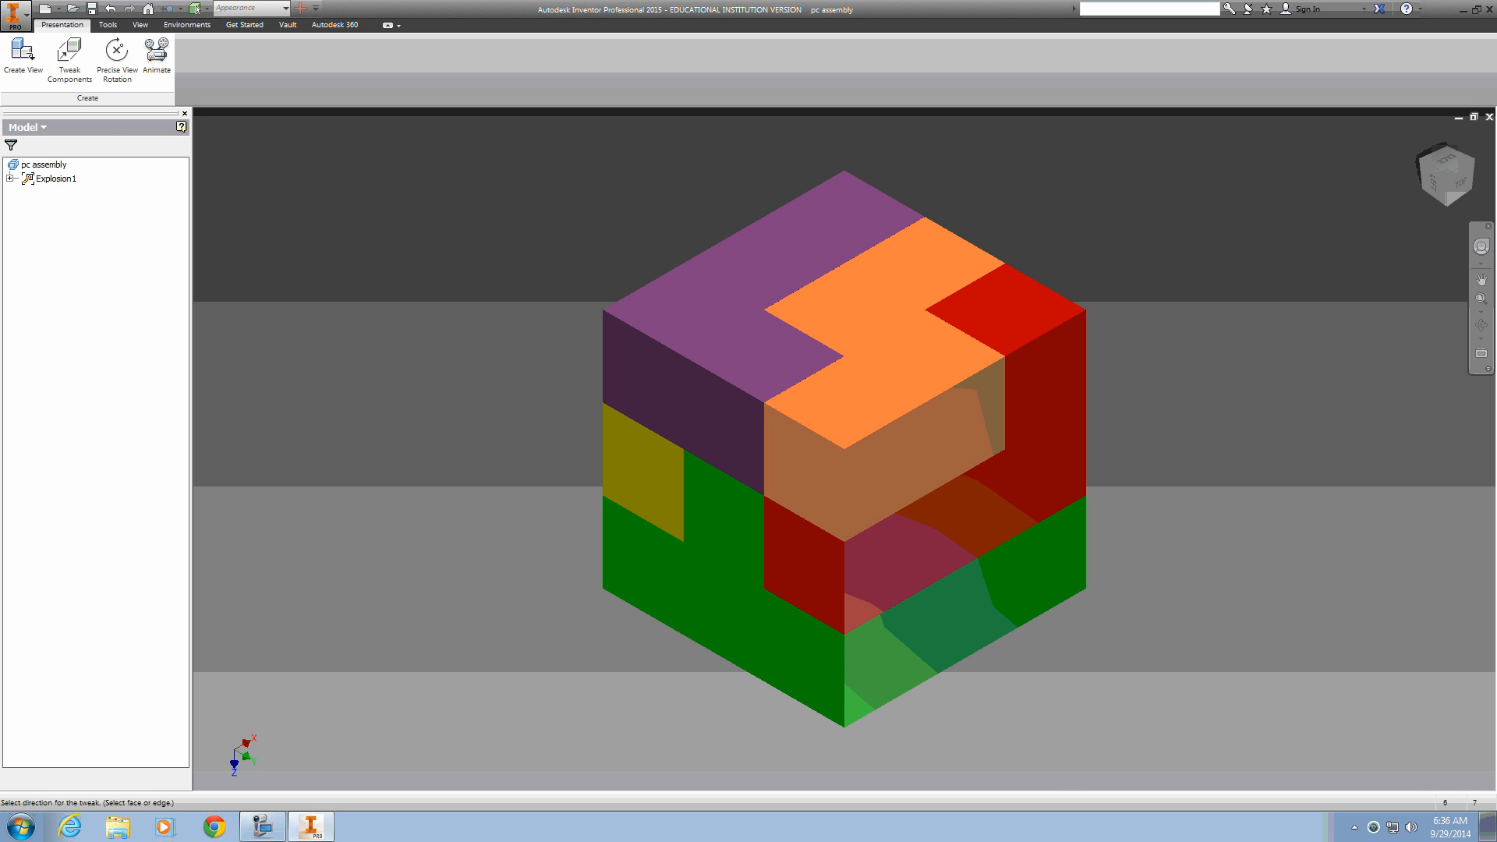
- Start Tweak Components and define a direction from the red piece's upper edge, with Z as the active translation axis
left_click(70, 53)
left_click_drag(256, 214, 152, 271)
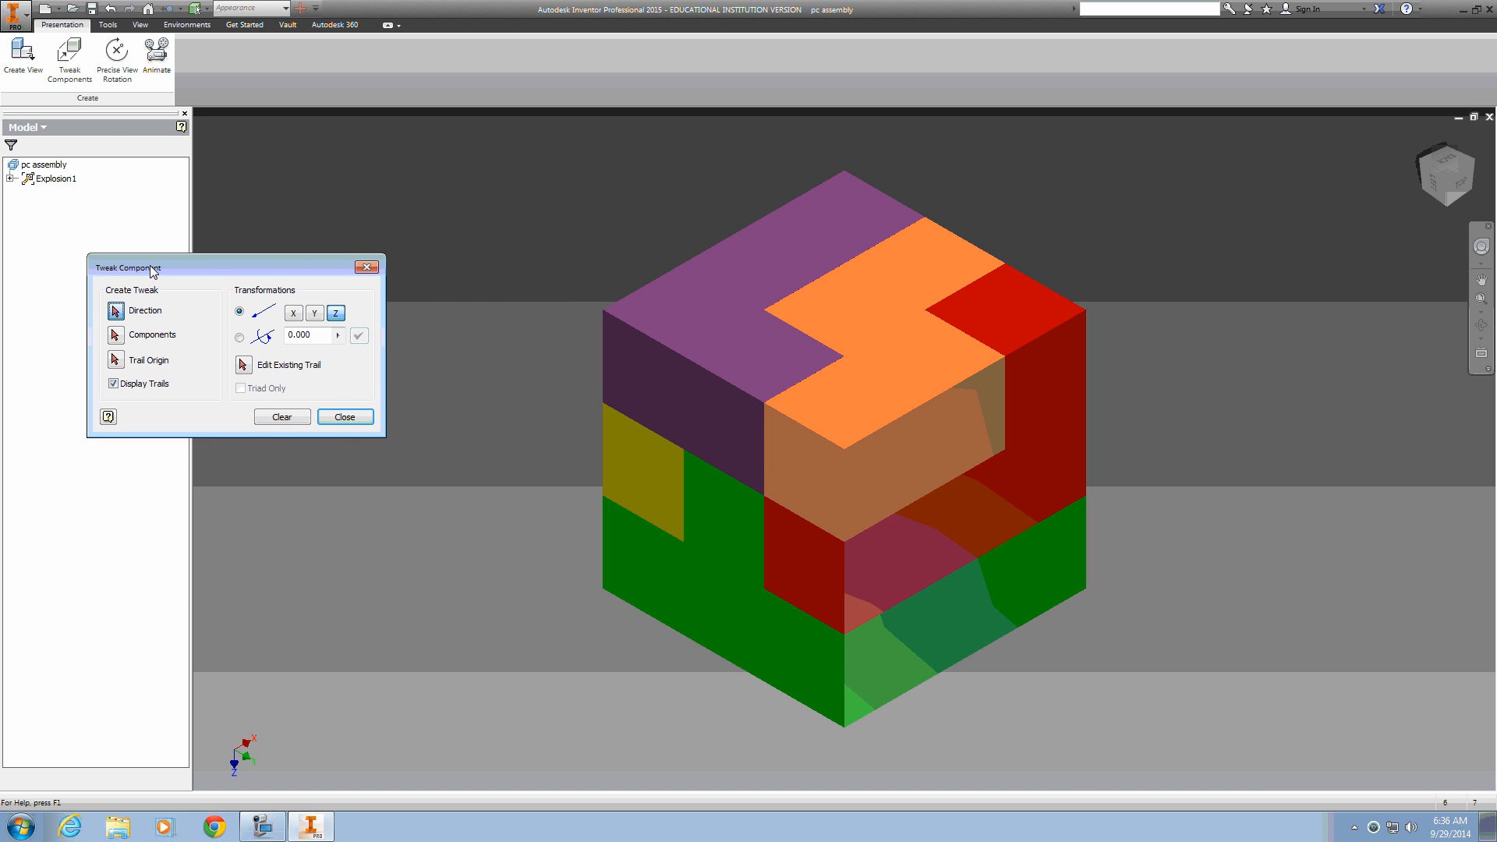
left_click_drag(283, 271, 433, 187)
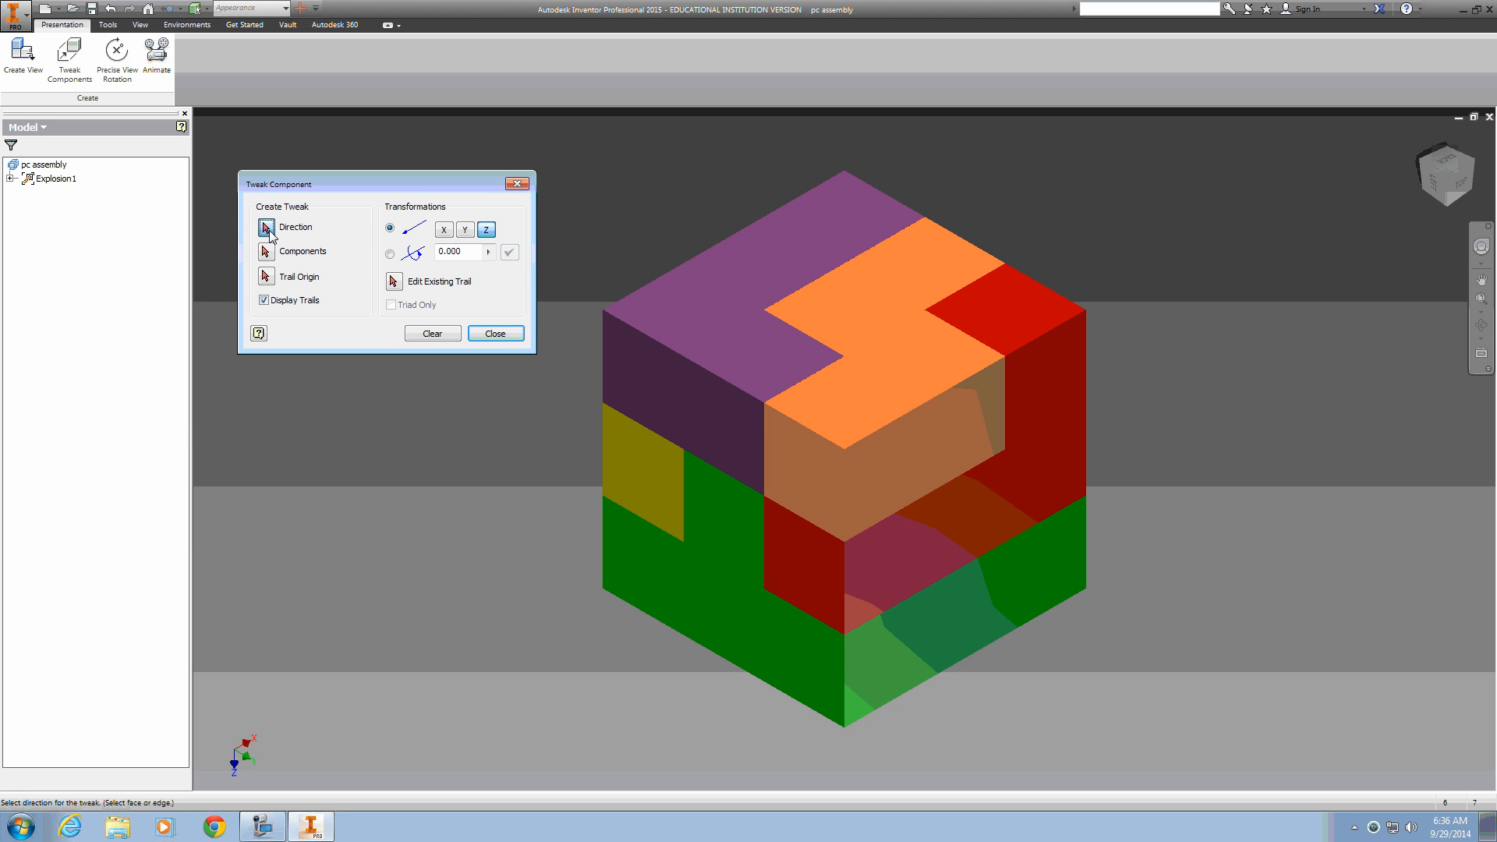
left_click(1026, 387)
left_click(1064, 295)
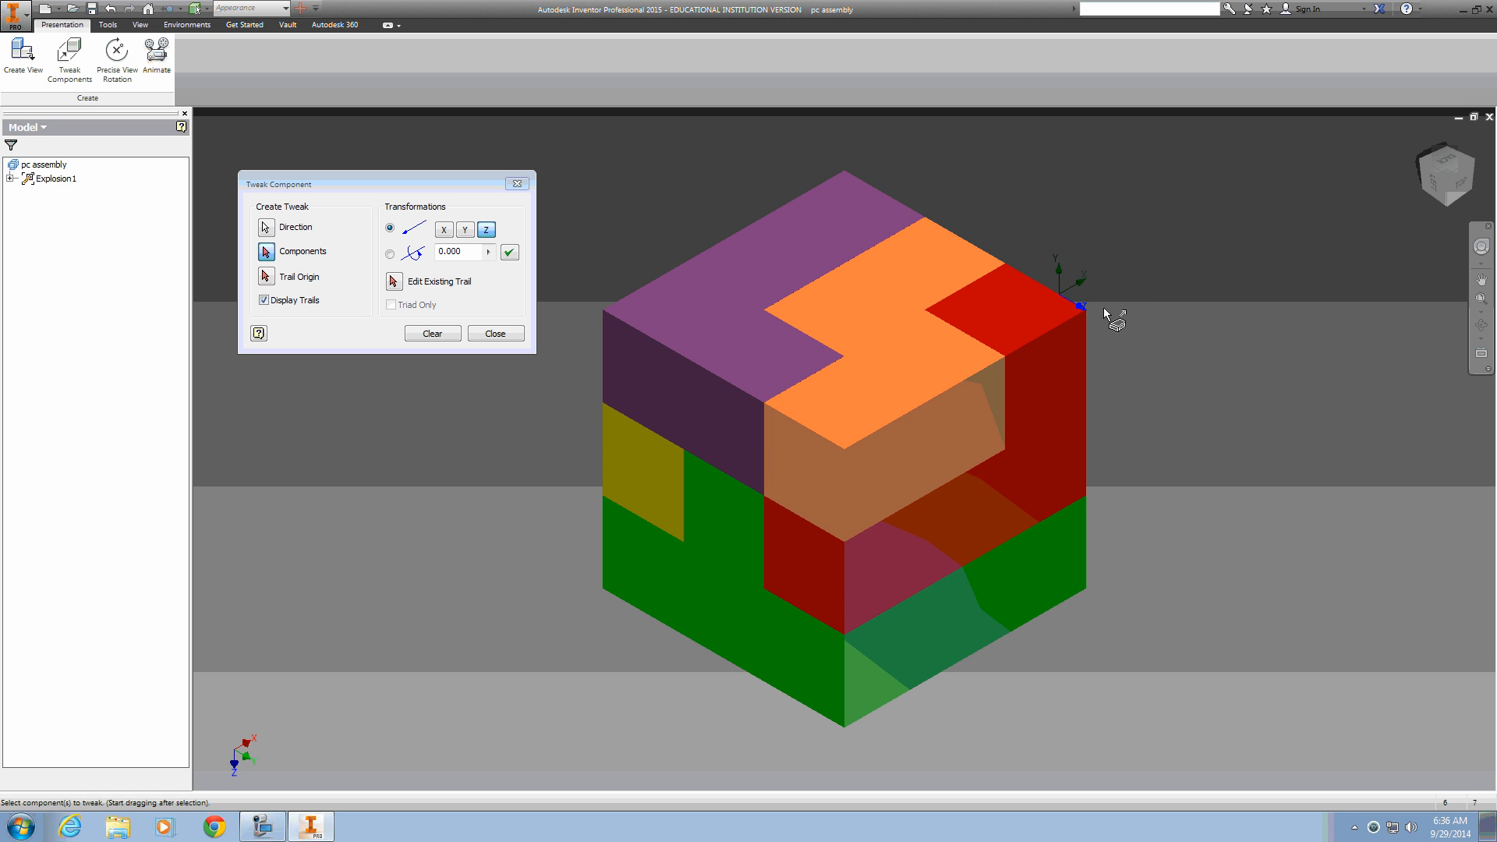
left_click(1080, 283)
left_click(1058, 270)
left_click(1080, 307)
- Expand the explosion's component list, pull the red piece out of the cube about 3.377 in along Z, and finish its tweak
left_click(9, 179)
left_click(25, 192)
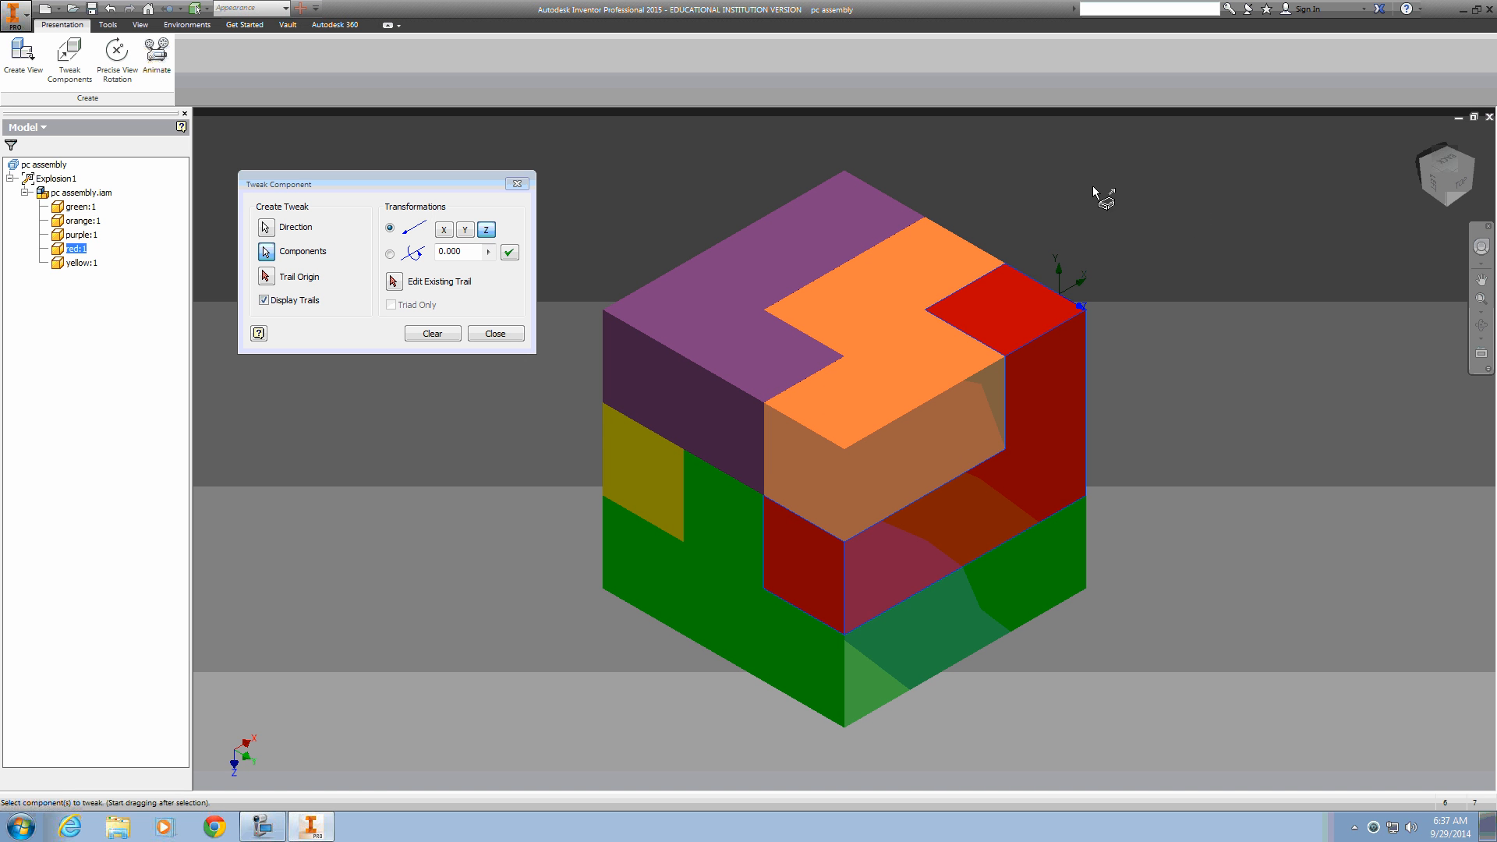
left_click_drag(1001, 173, 1437, 387)
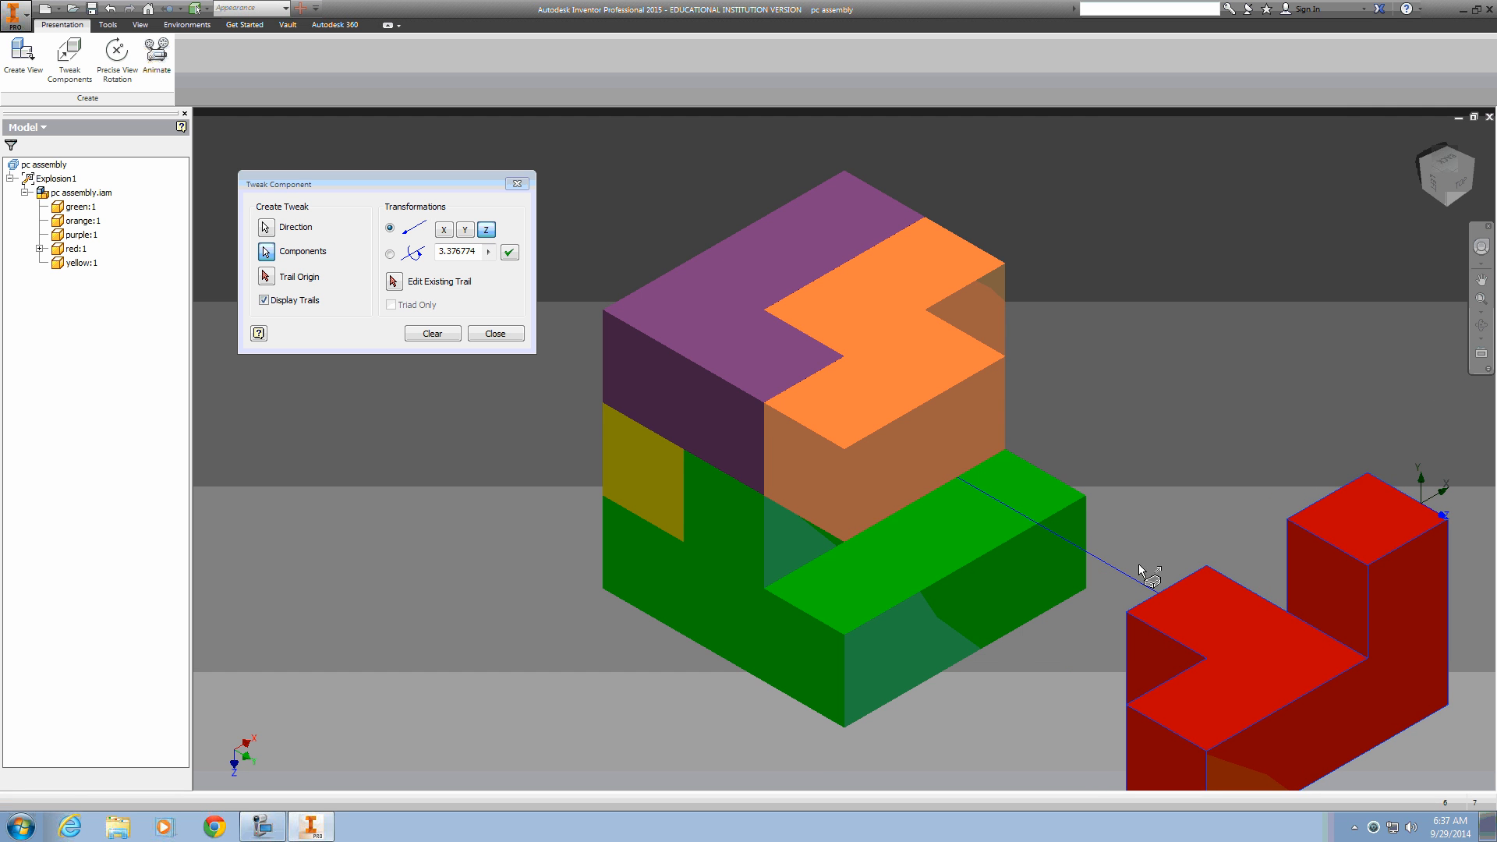
scroll(1030, 594, "up", 3)
scroll(1029, 592, "up", 3)
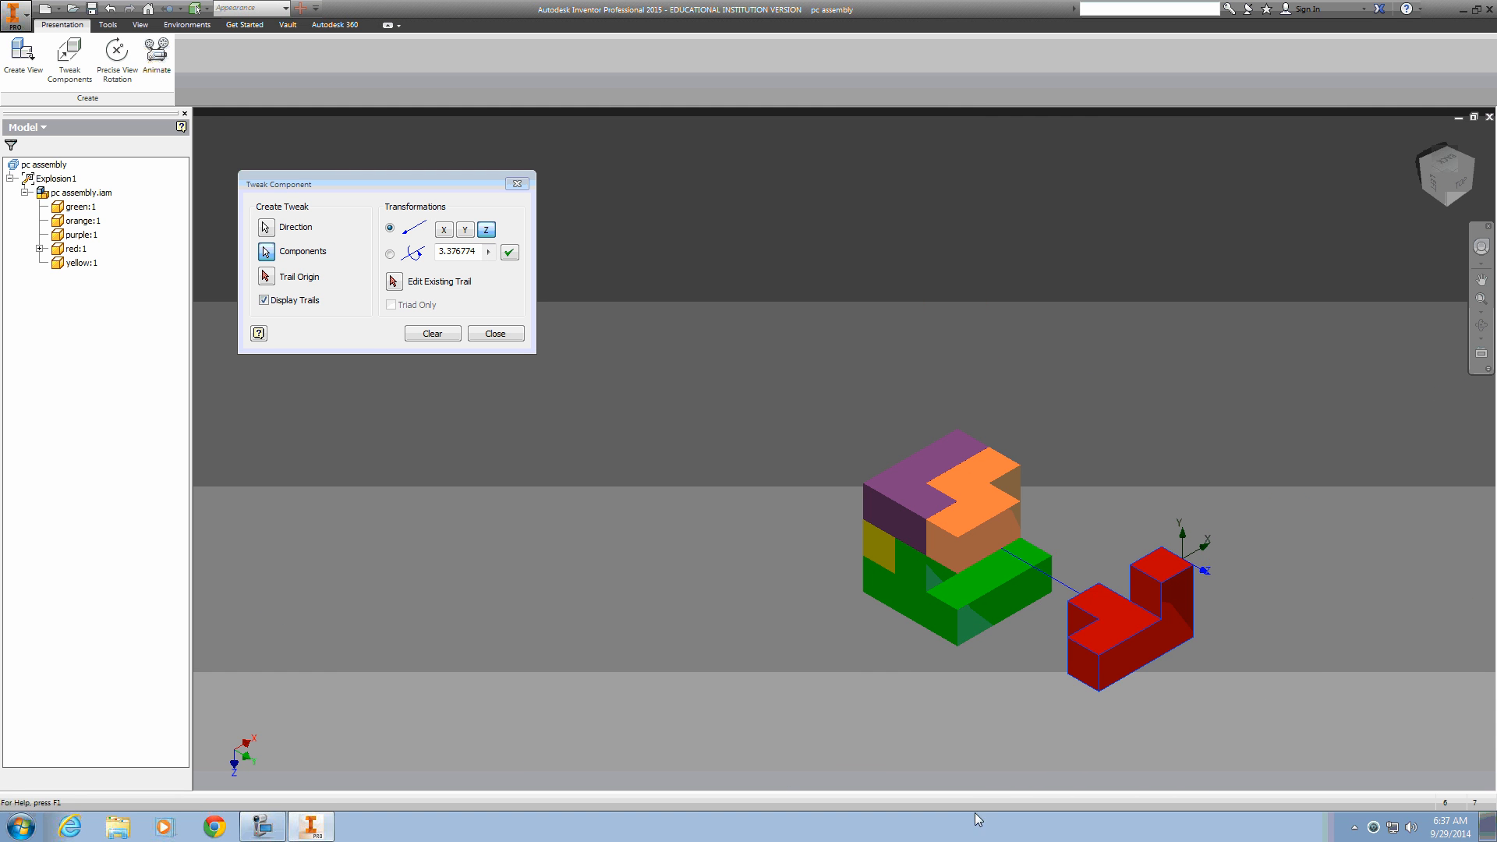
middle_click_drag(961, 712, 895, 615)
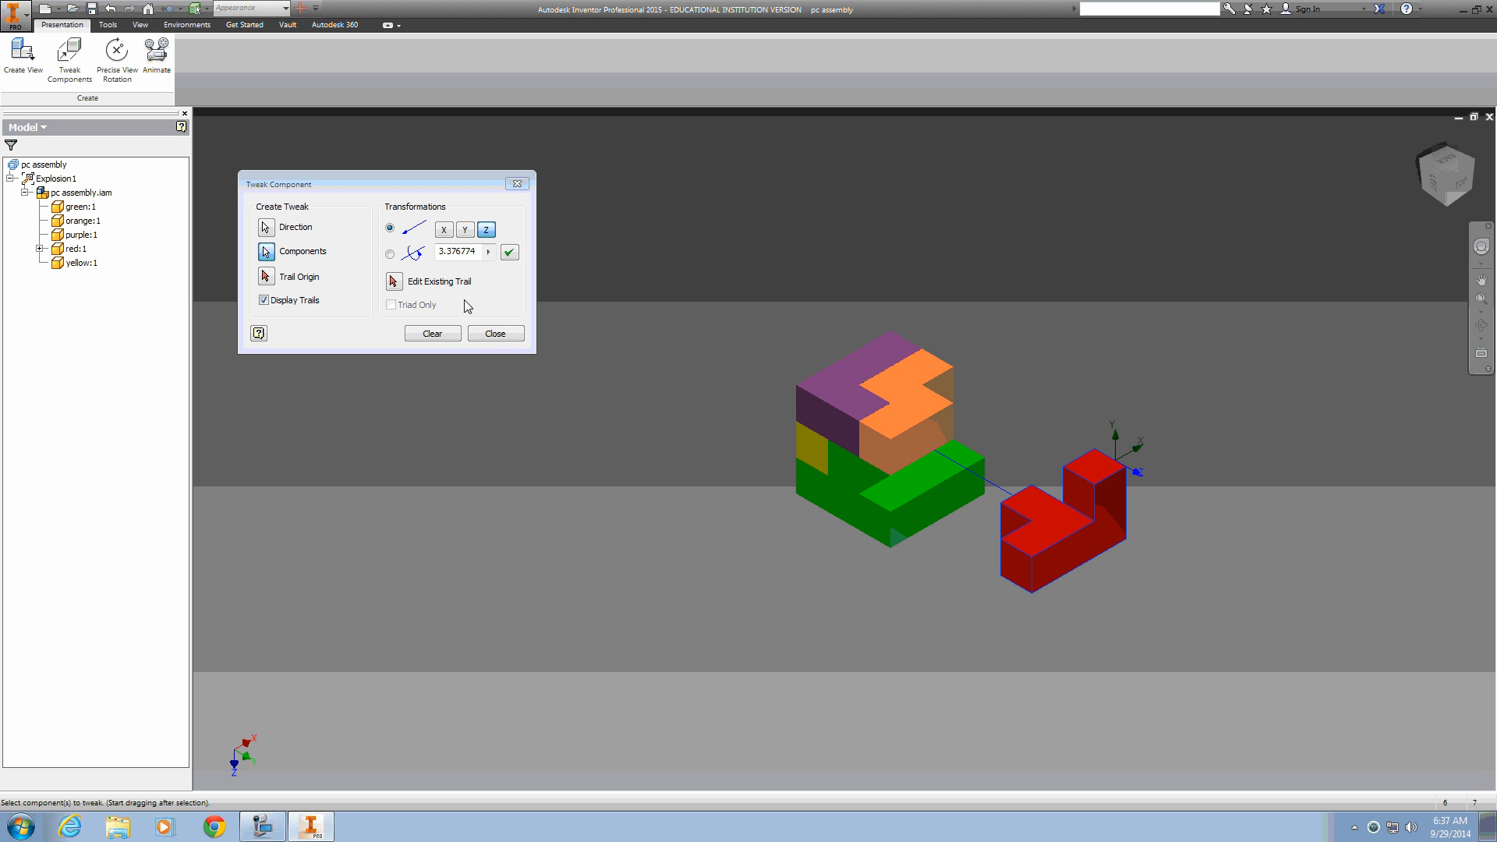
left_click(445, 335)
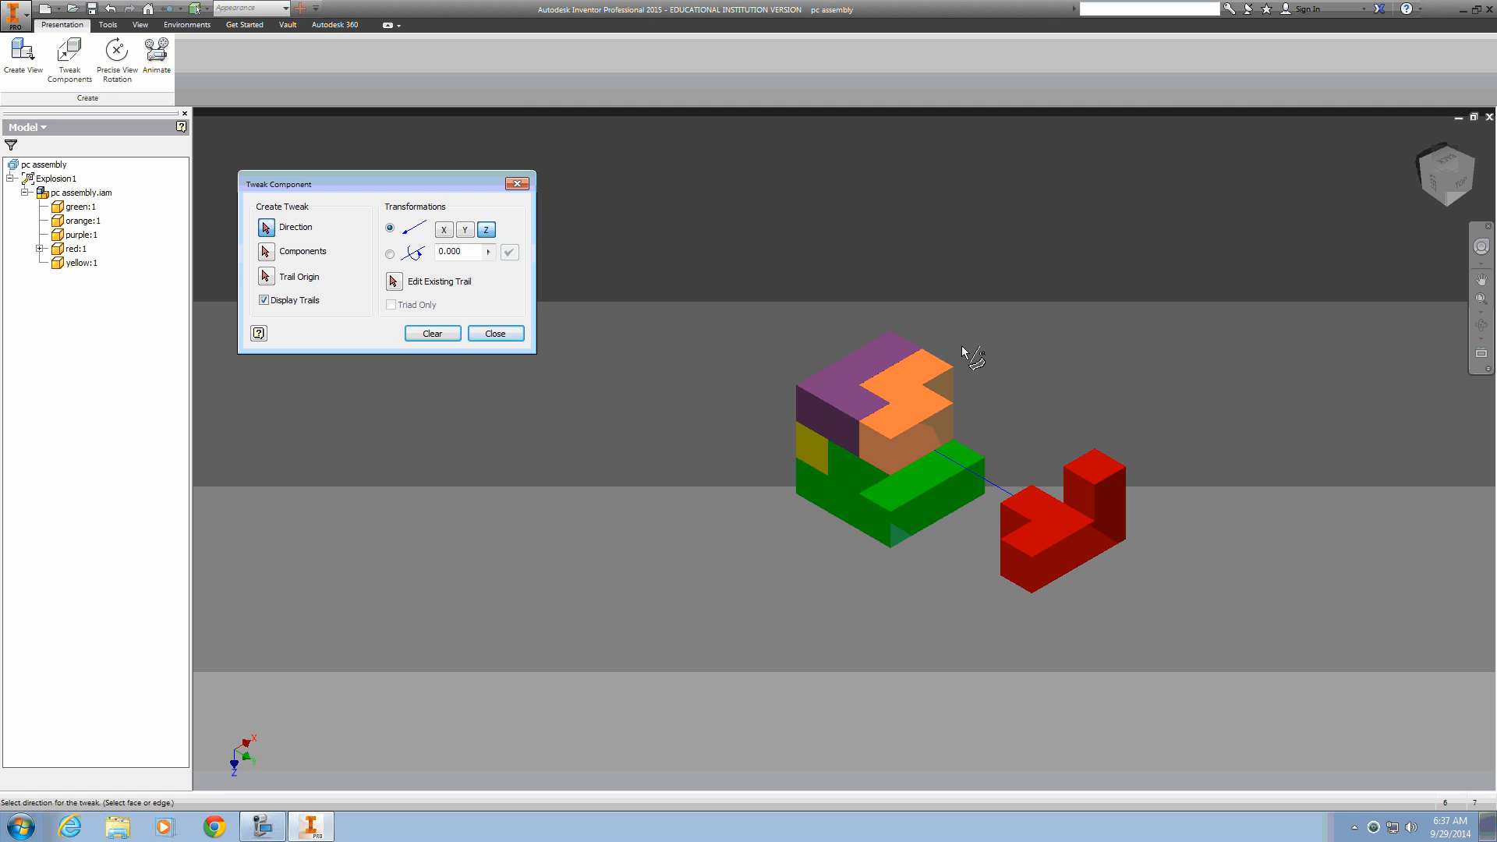
- Tweak the orange piece away from the cube by about 2.757 in along Z, using a direction from its upper edge
left_click(944, 372)
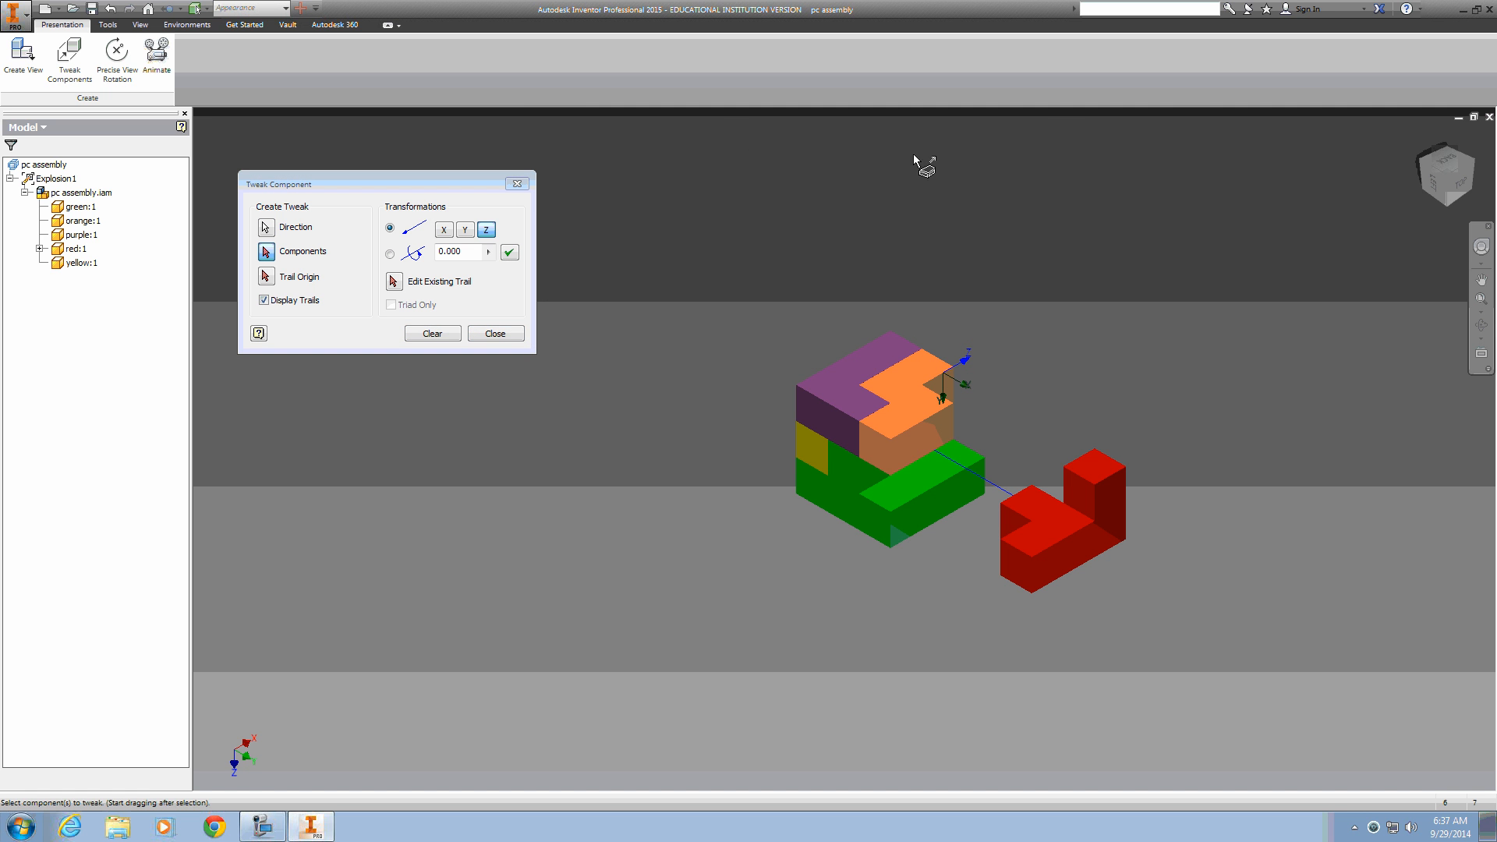
left_click(82, 221)
left_click_drag(549, 536, 659, 470)
left_click_drag(673, 465, 678, 462)
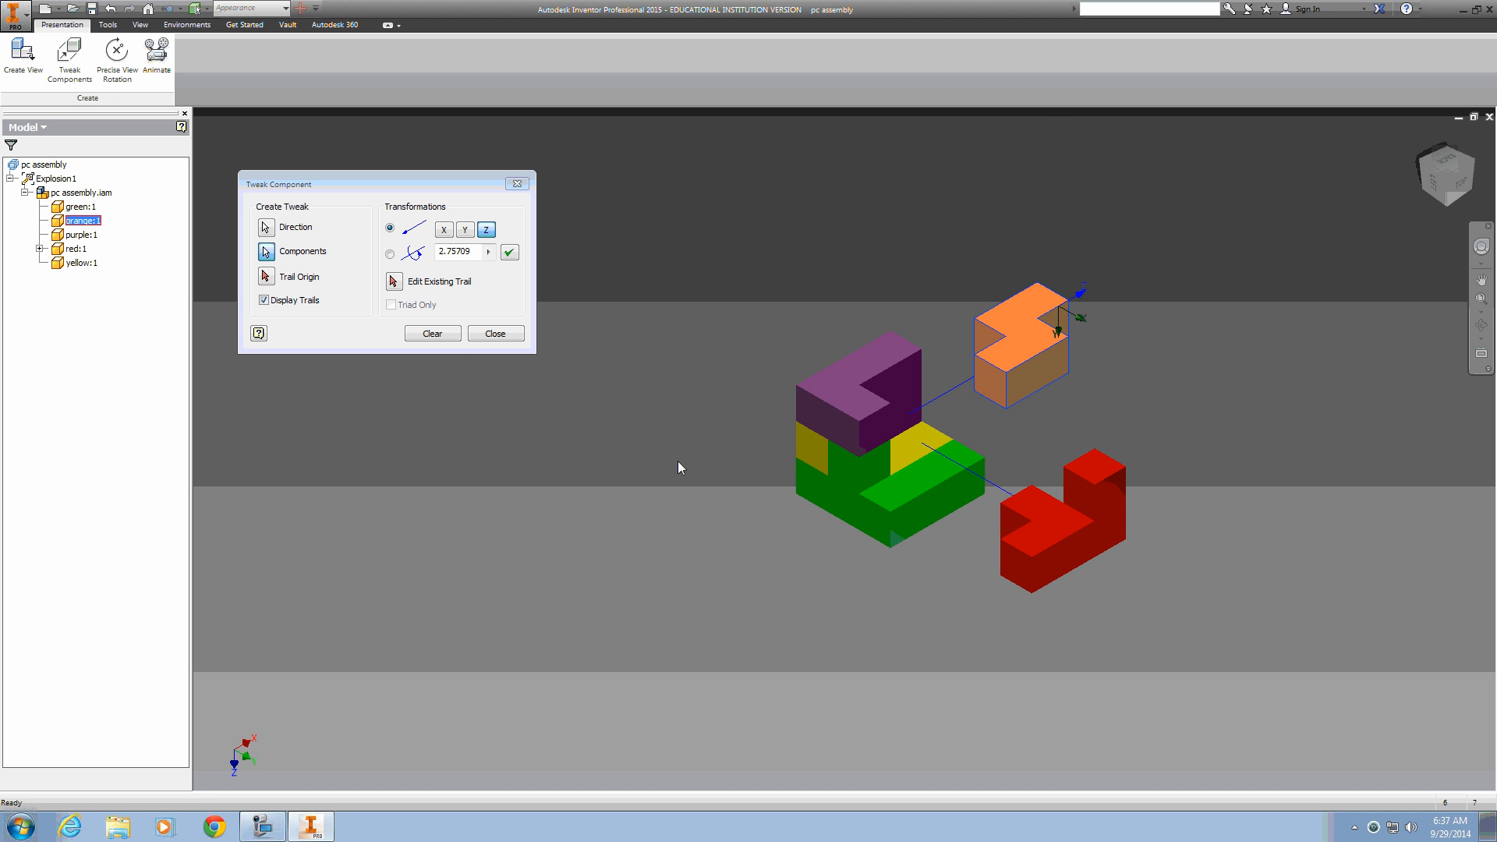
left_click(452, 331)
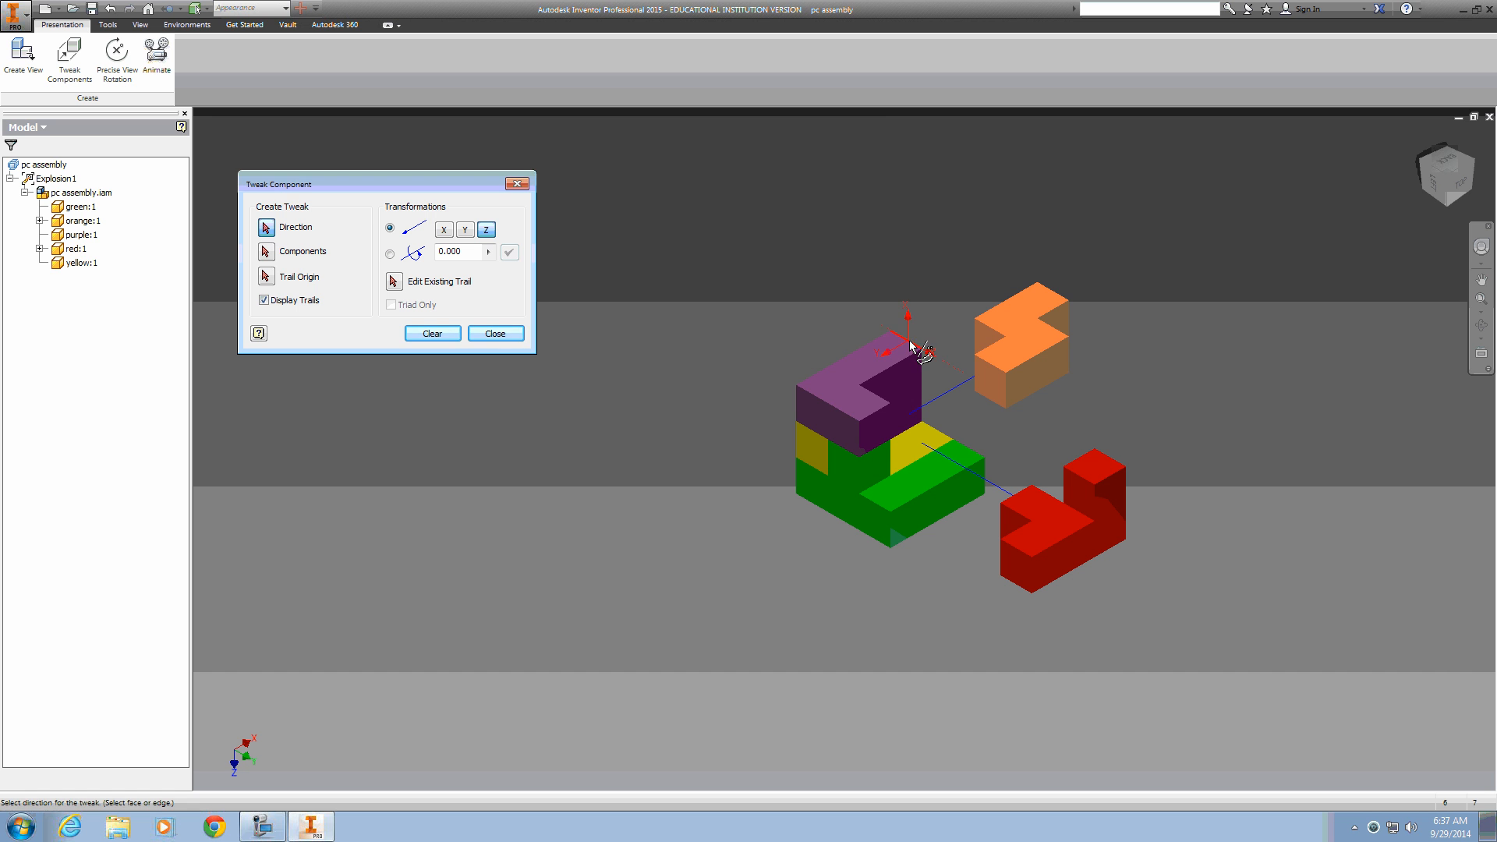
- Tweak the purple piece away from the cube by about -3.341 in along Z, using a direction from its upper edge
left_click(911, 347)
left_click(81, 221)
left_click(81, 235)
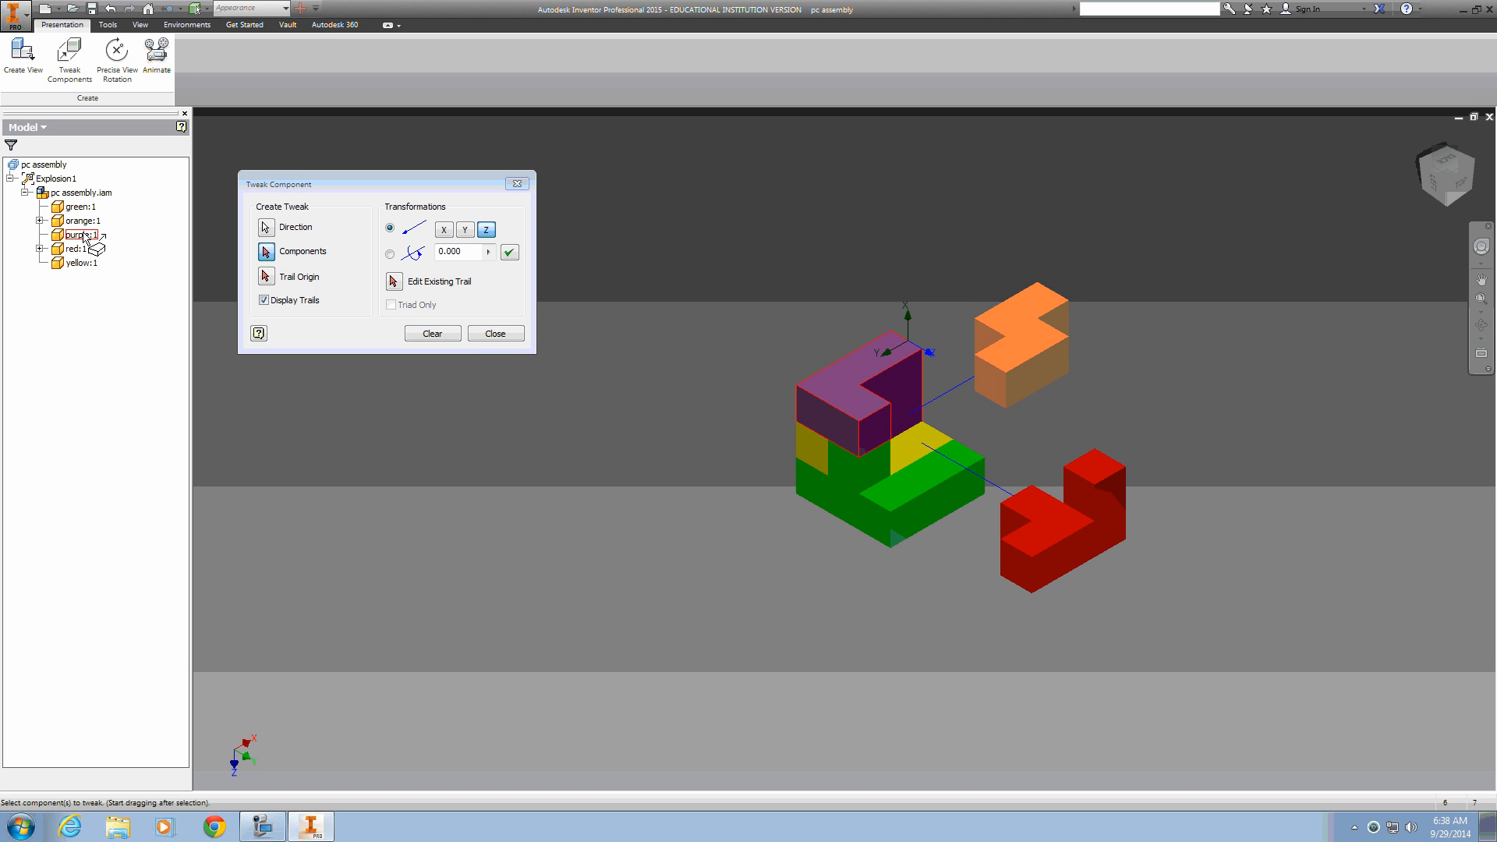
left_click_drag(619, 544, 460, 491)
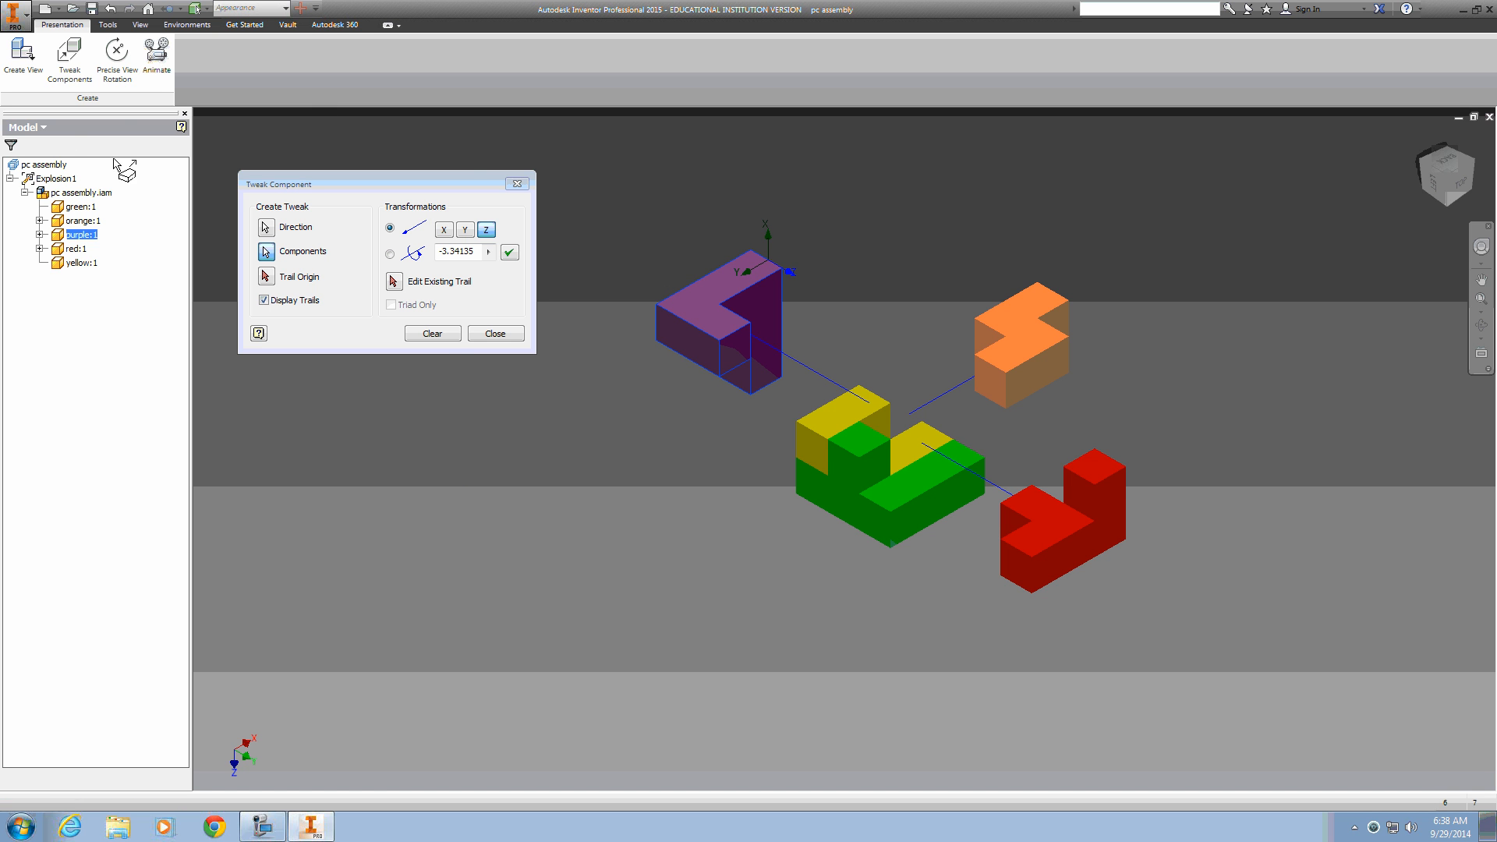
left_click(441, 336)
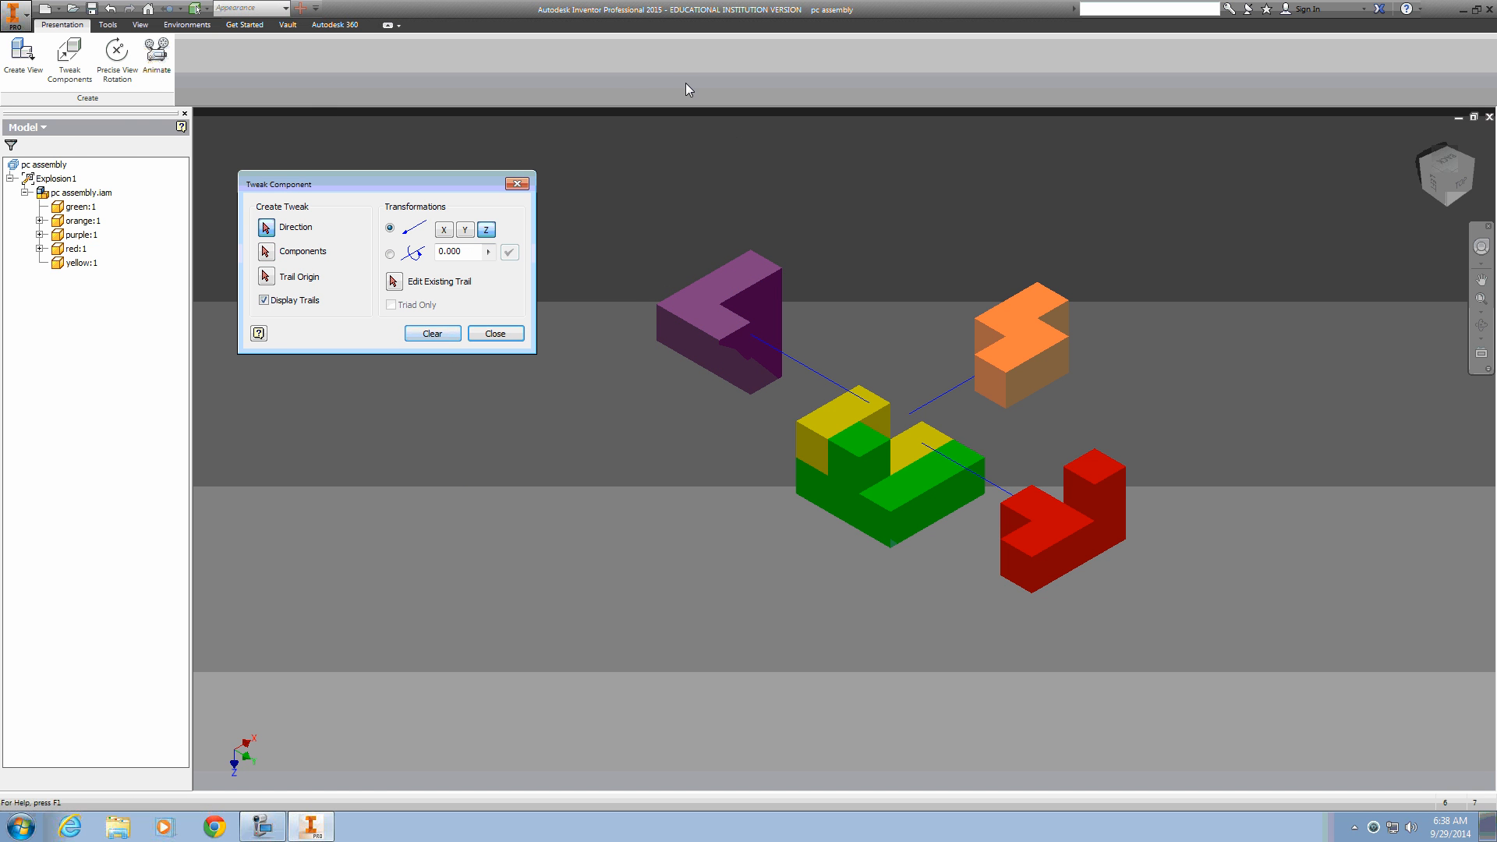
- Tweak the yellow piece upward from the green piece by about -5.821 in along Z, using a direction from its vertical edge
left_click(895, 412)
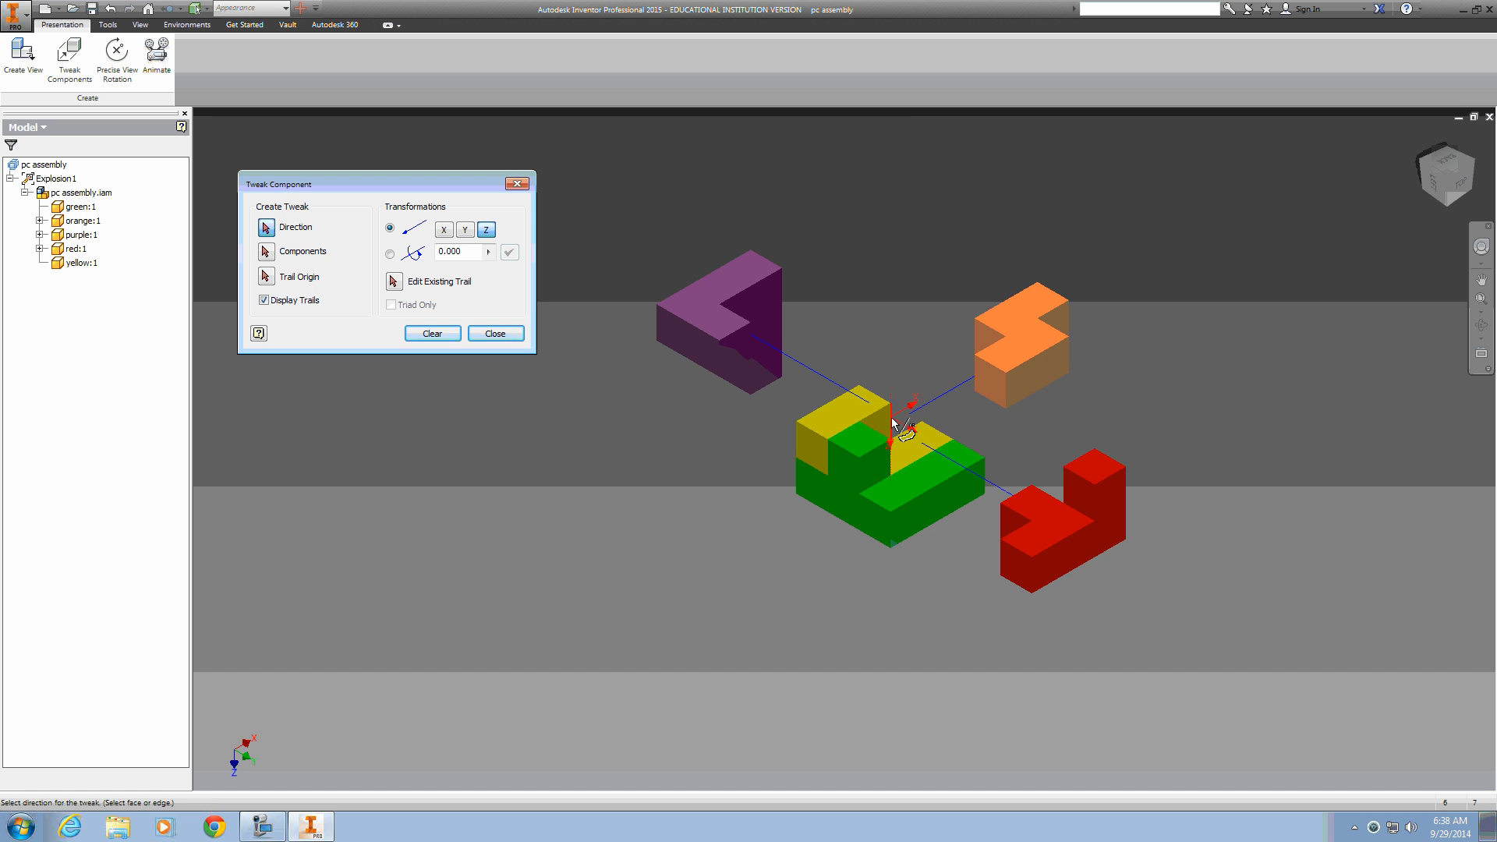
left_click(81, 262)
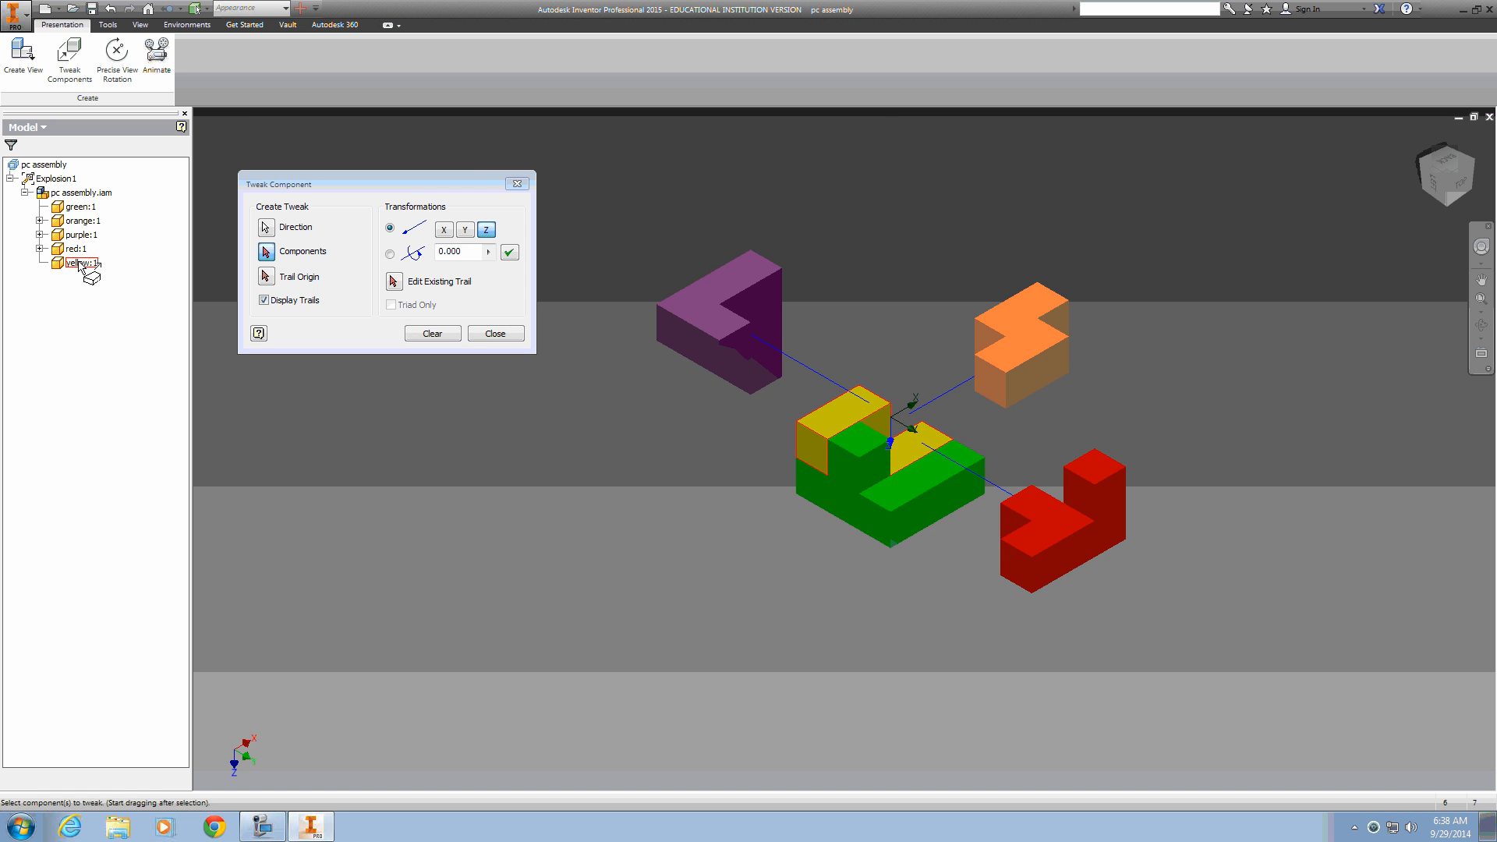
left_click_drag(553, 603, 661, 281)
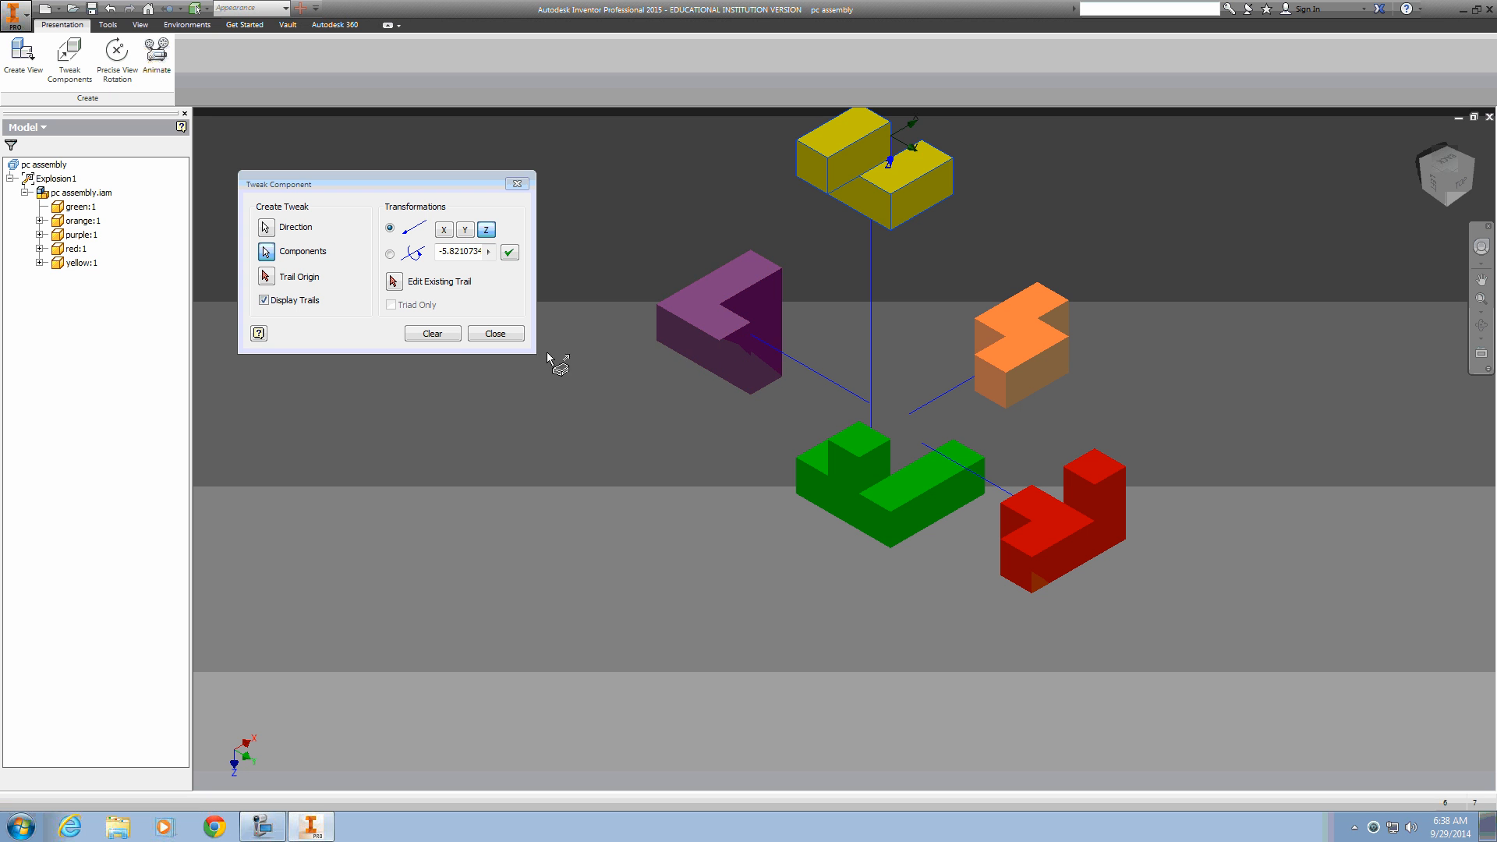
left_click(438, 334)
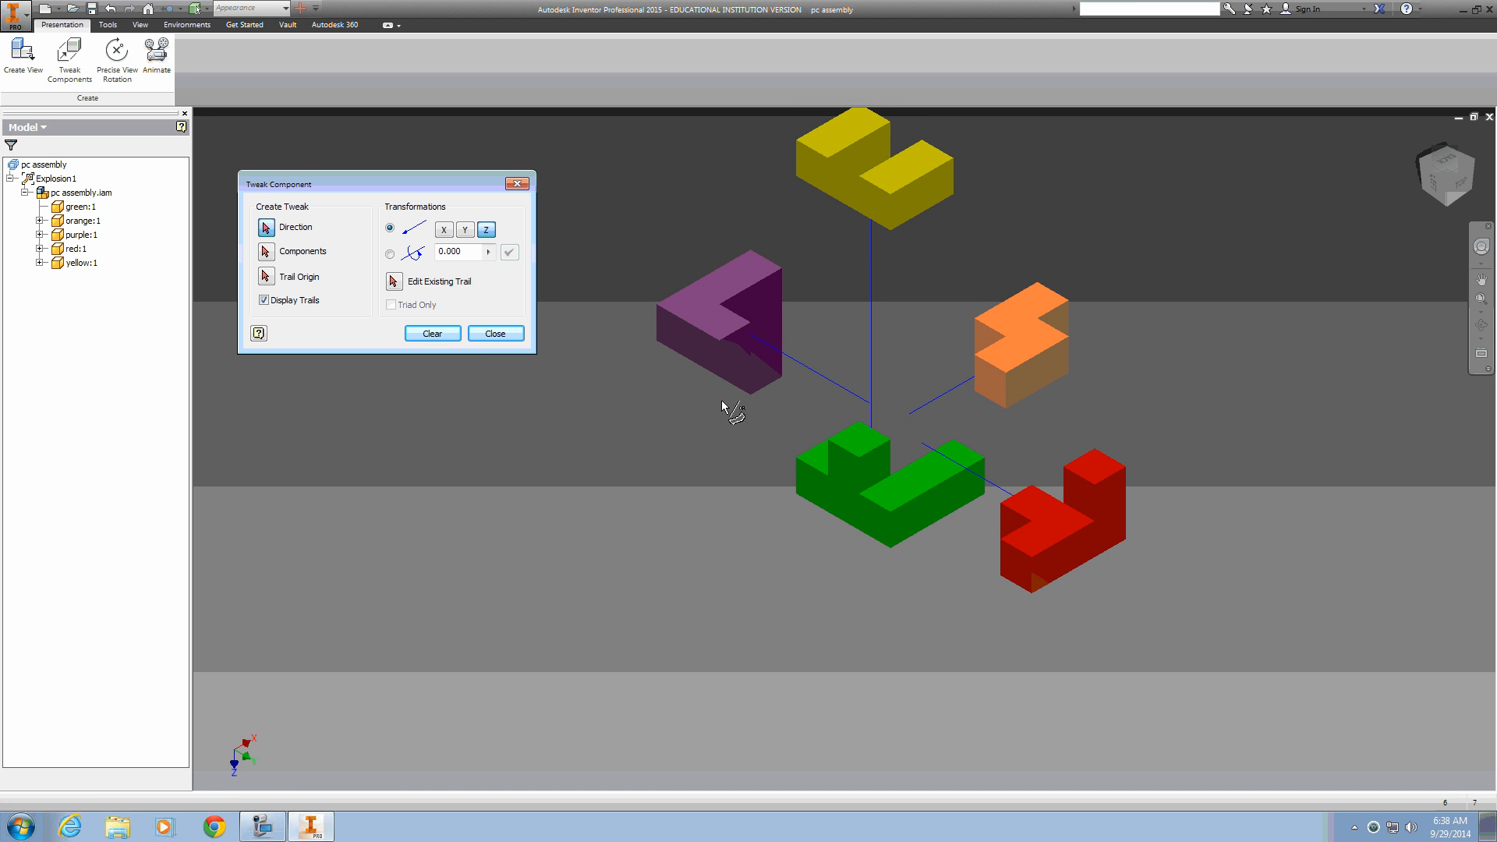
- Expand the orange, purple, red and yellow components to list their tweaks, and finish tweaking components
middle_click_drag(655, 398, 642, 457)
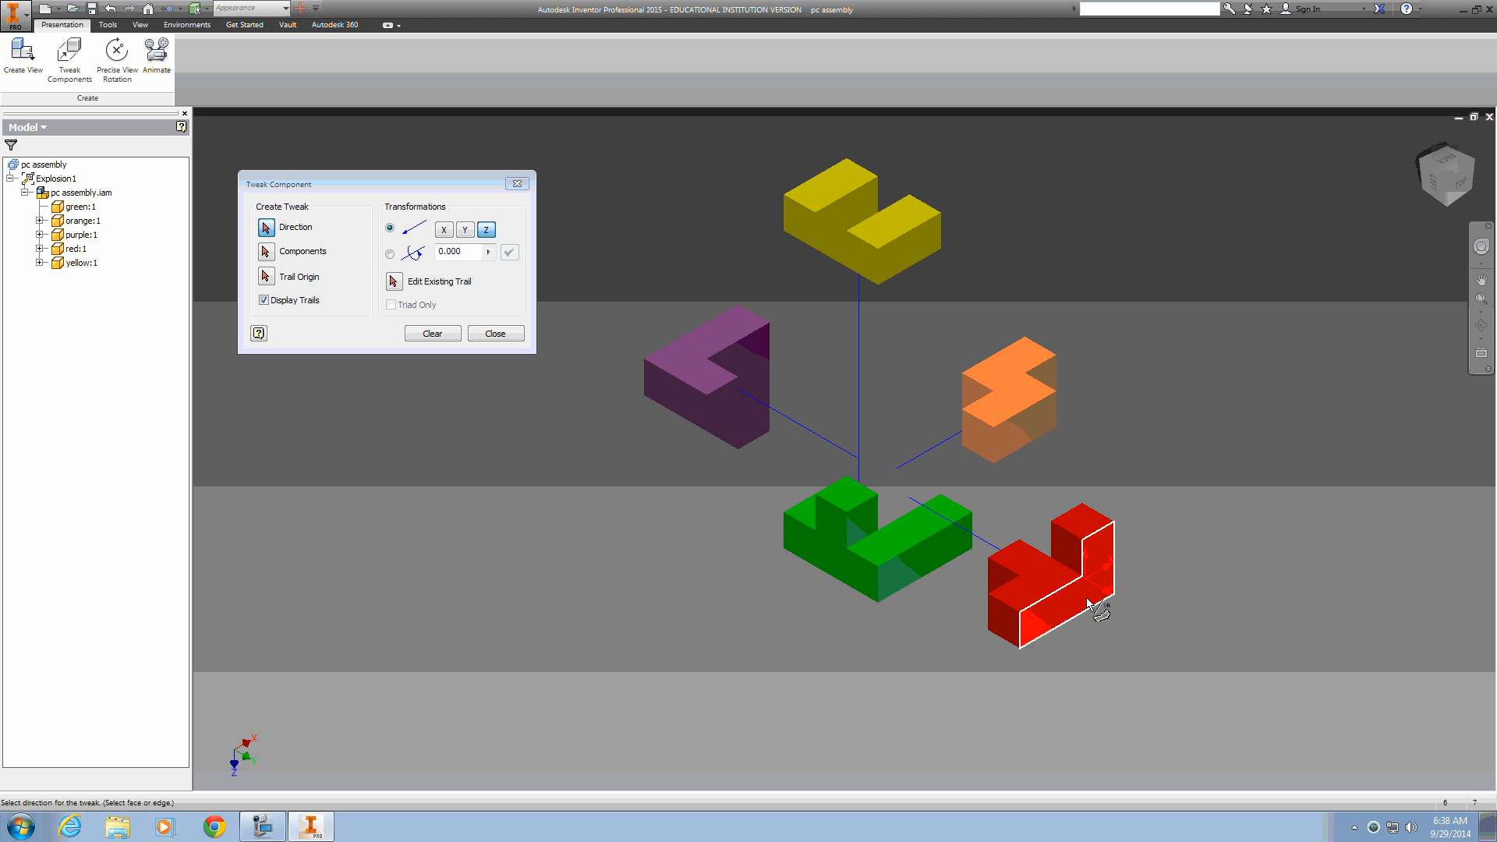
left_click(844, 212)
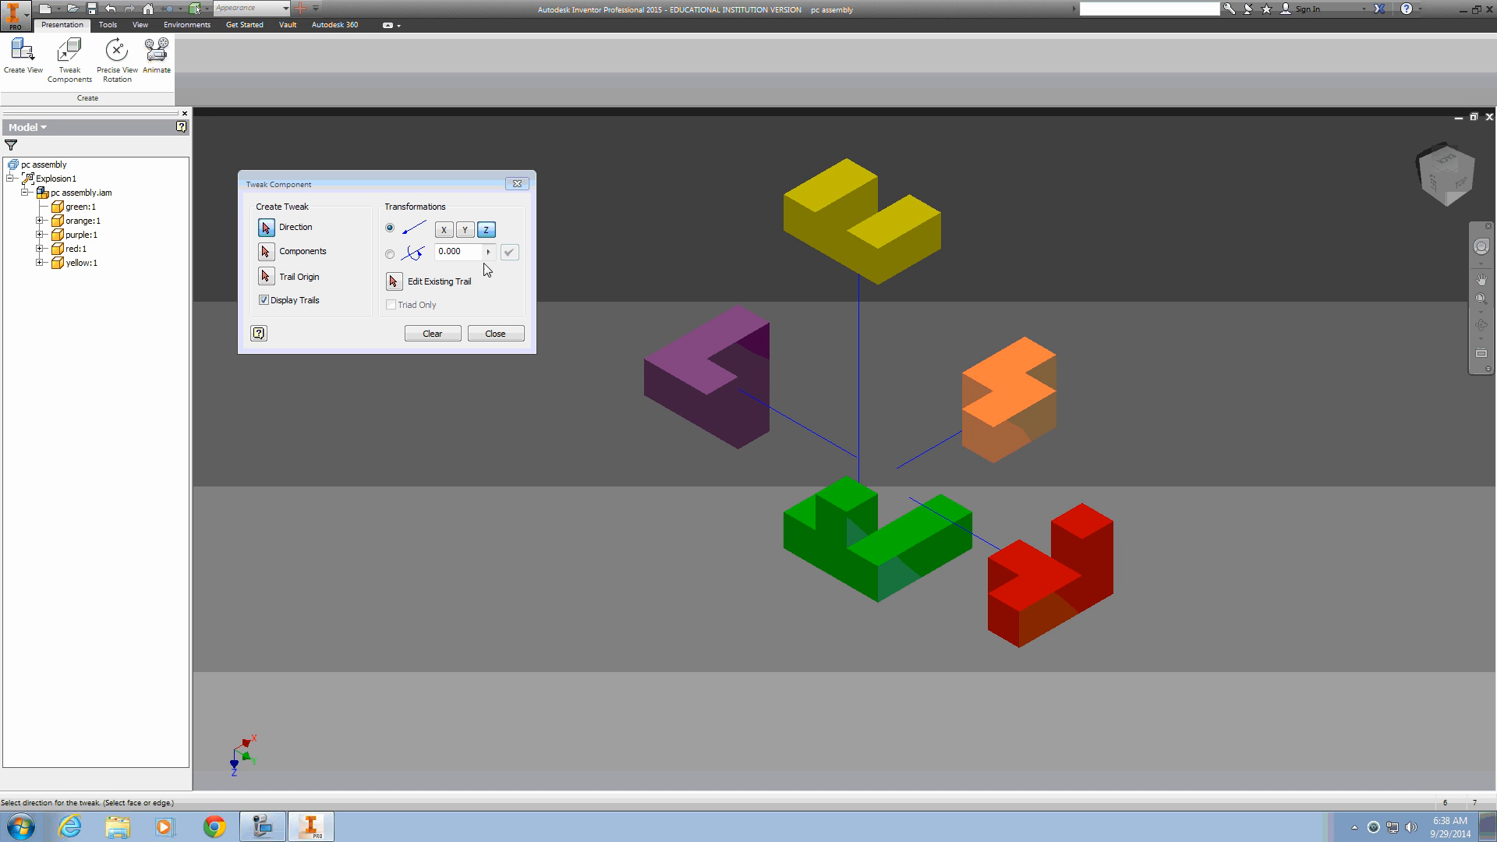
left_click(39, 262)
left_click(39, 235)
left_click(39, 263)
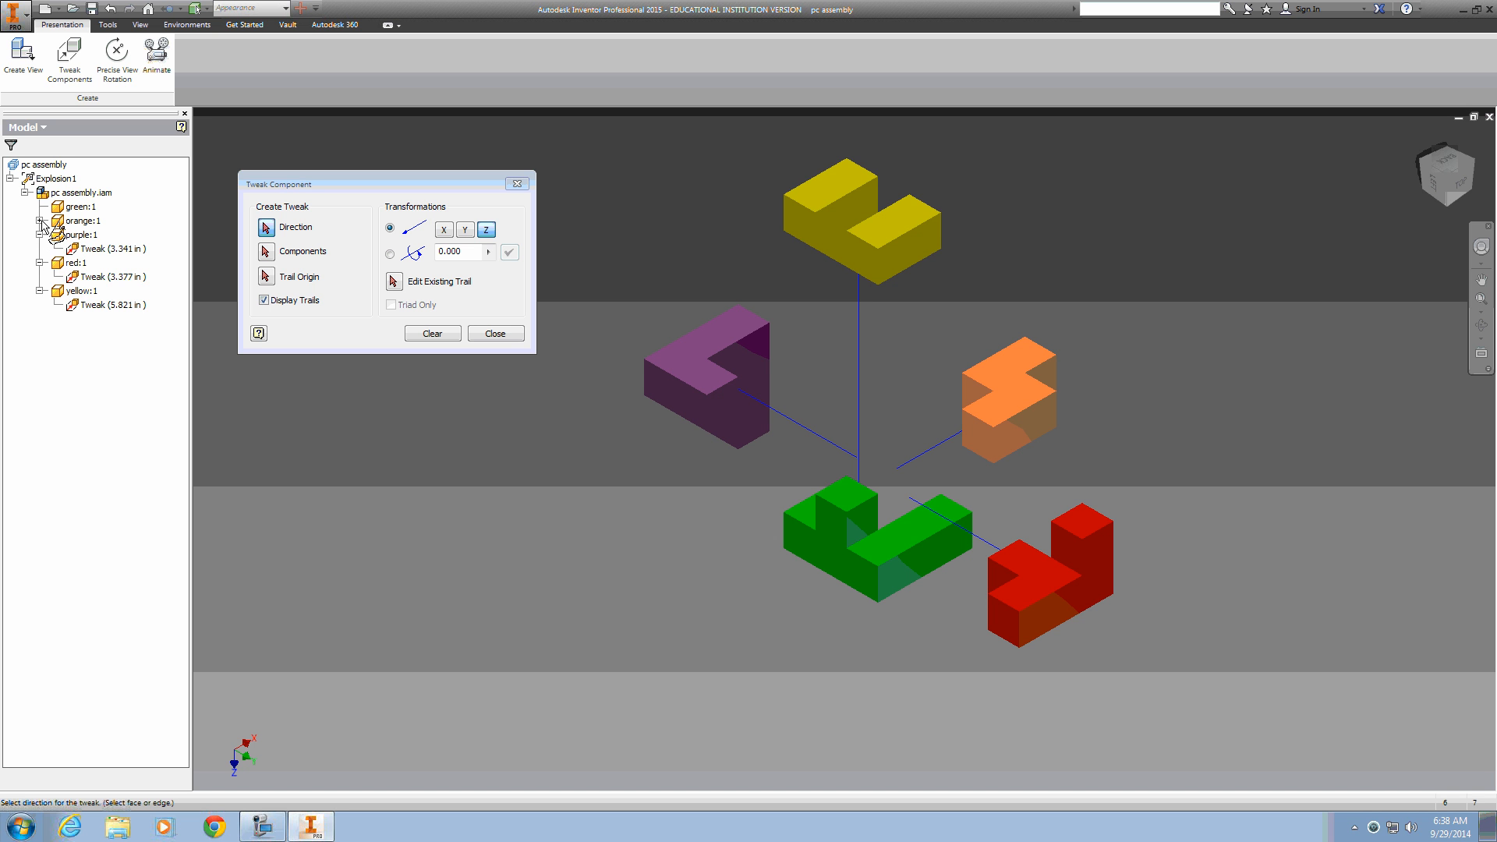
left_click(39, 220)
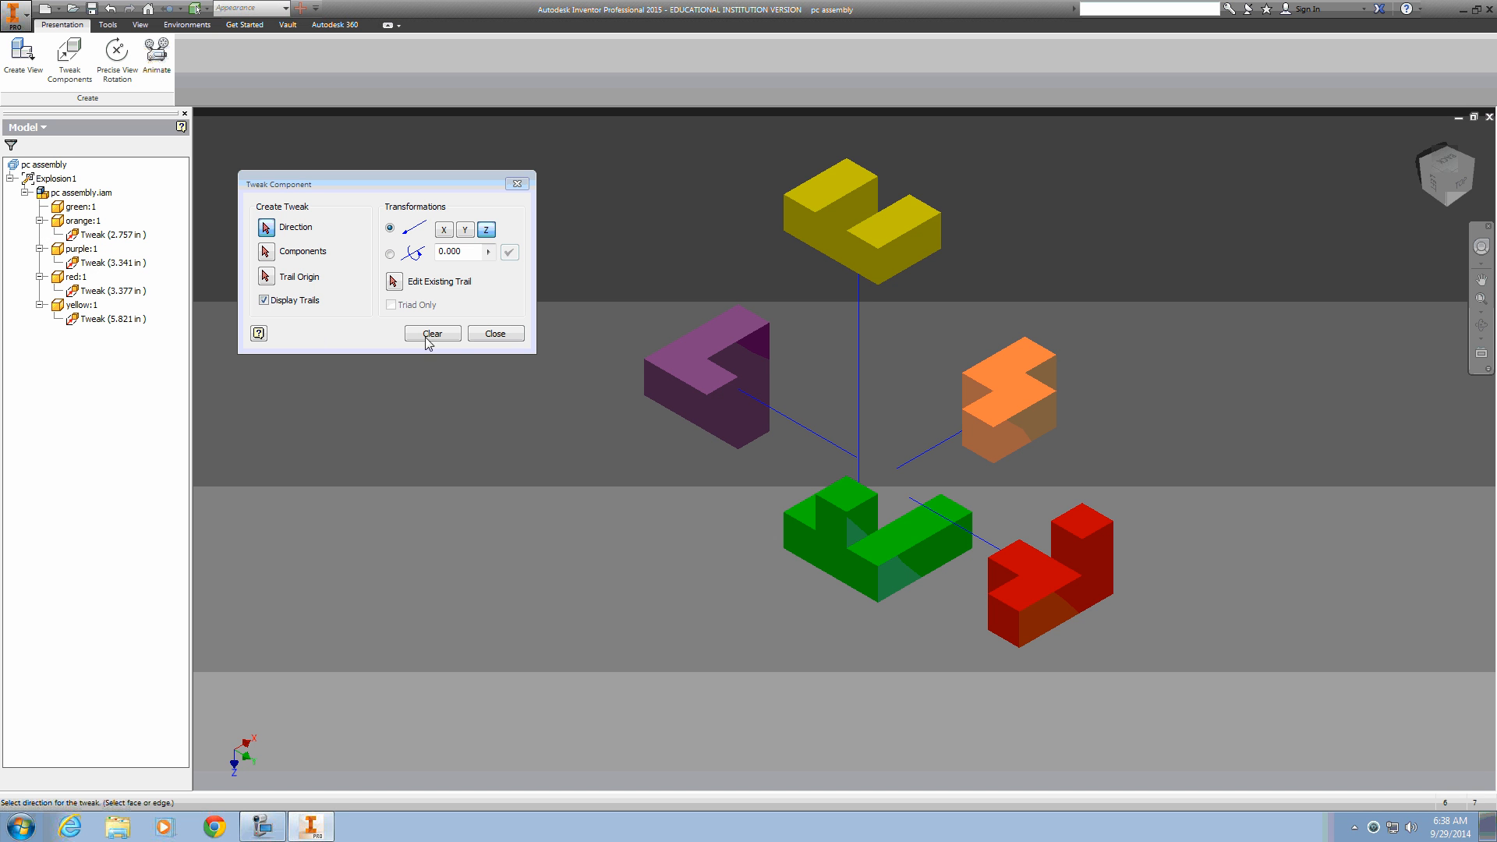
left_click(495, 334)
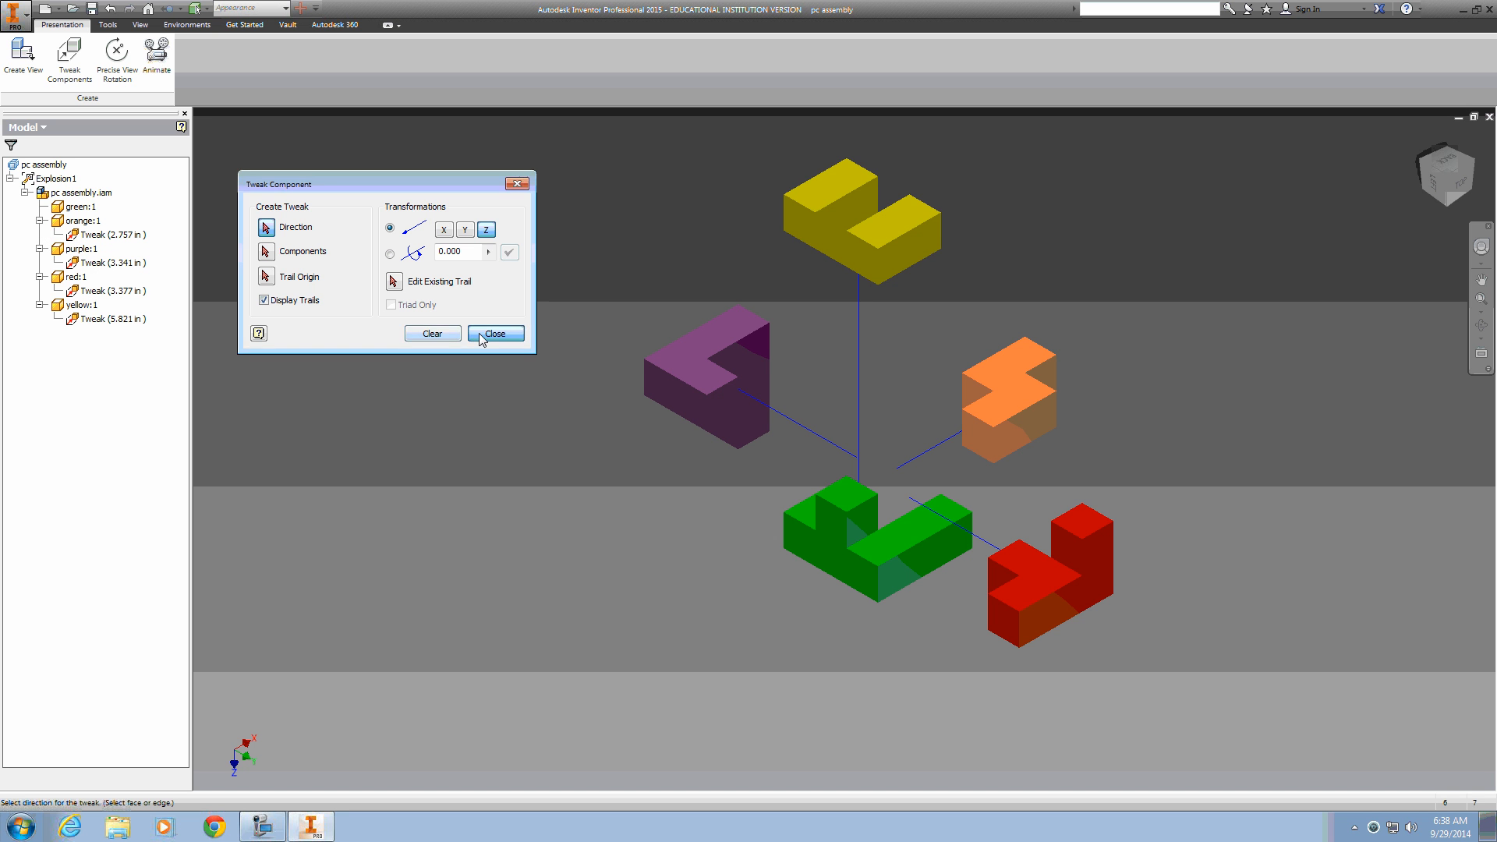
- Set the purple piece's tweak distance to 3.75 in
left_click(88, 263)
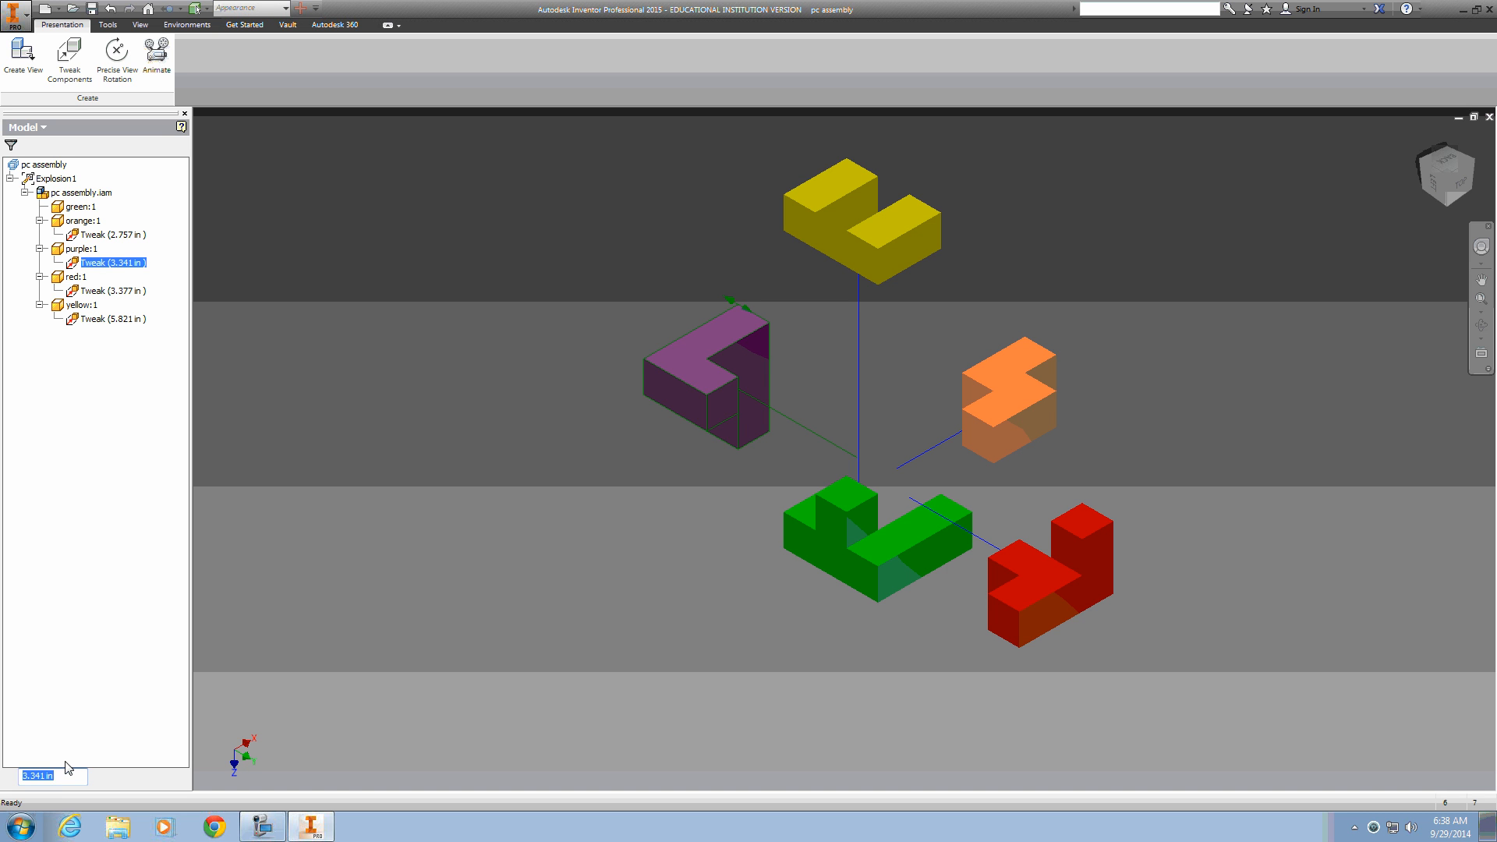
type("3.75")
key("Return")
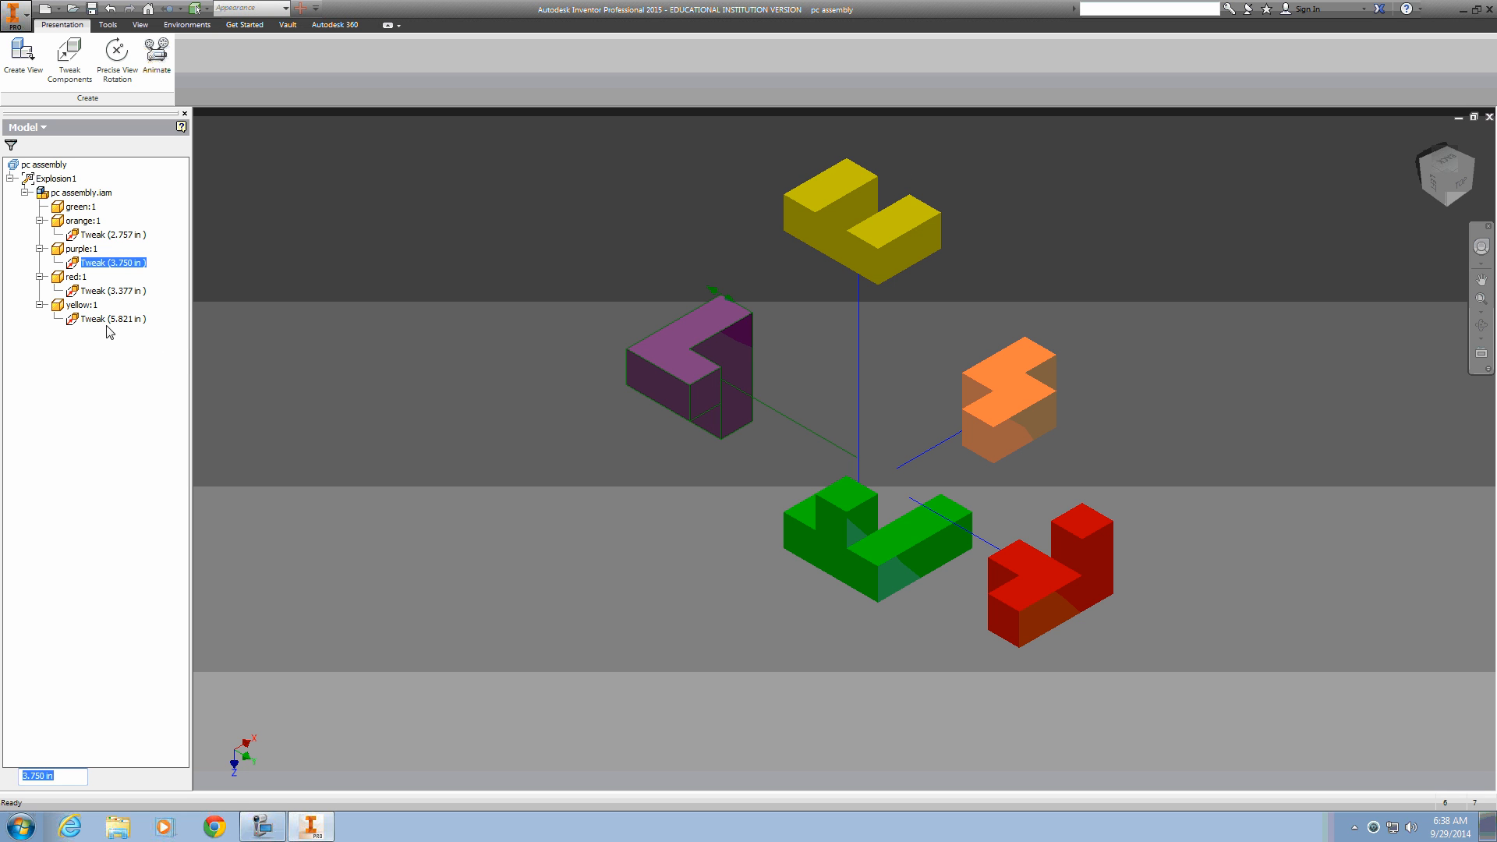
- Set the yellow piece's tweak distance to 3 in and clear the selection
left_click(131, 320)
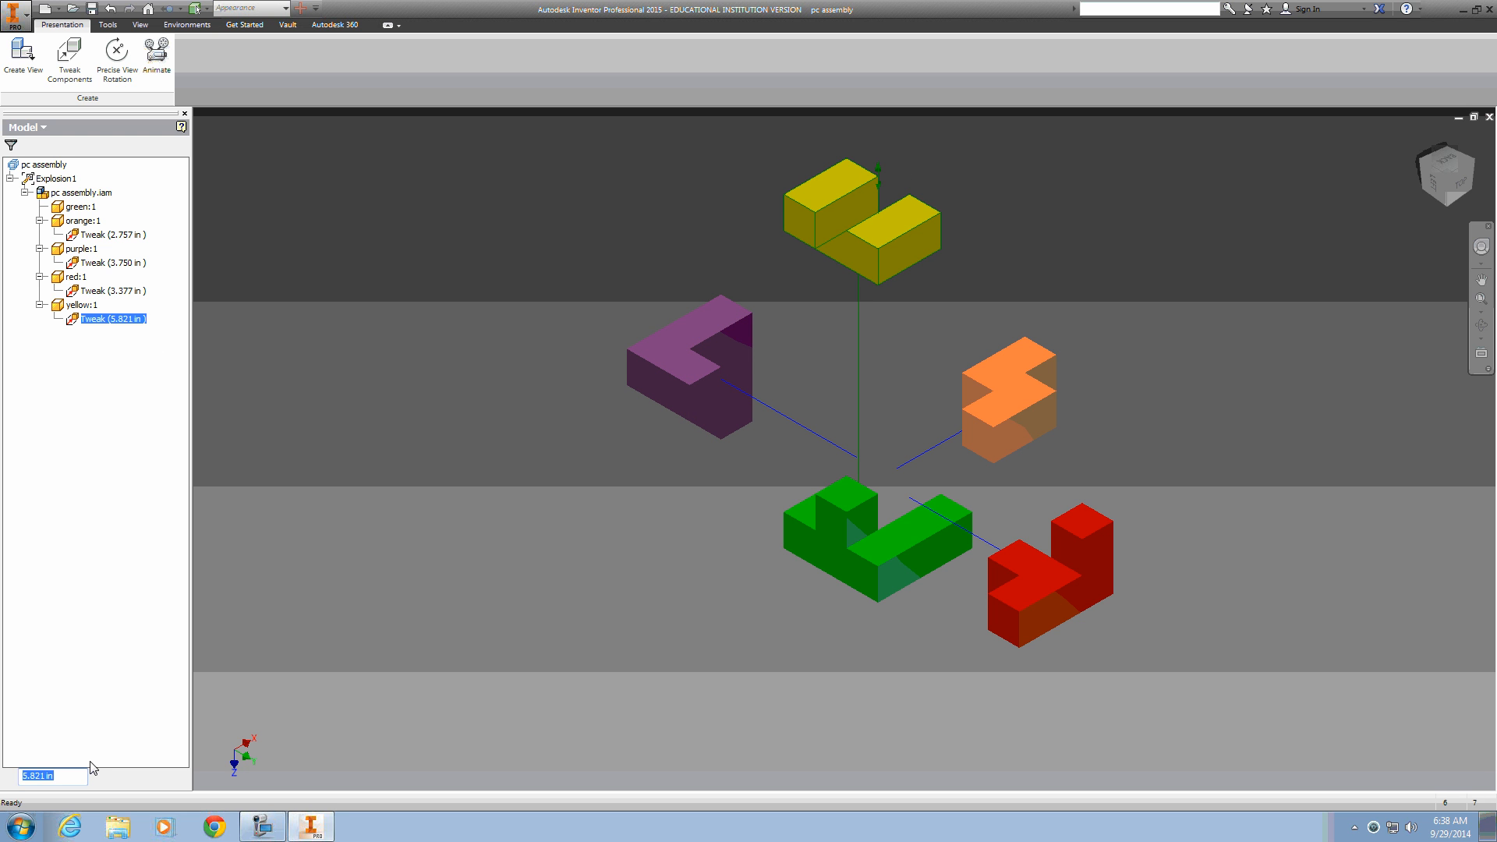
type("3")
key("Return")
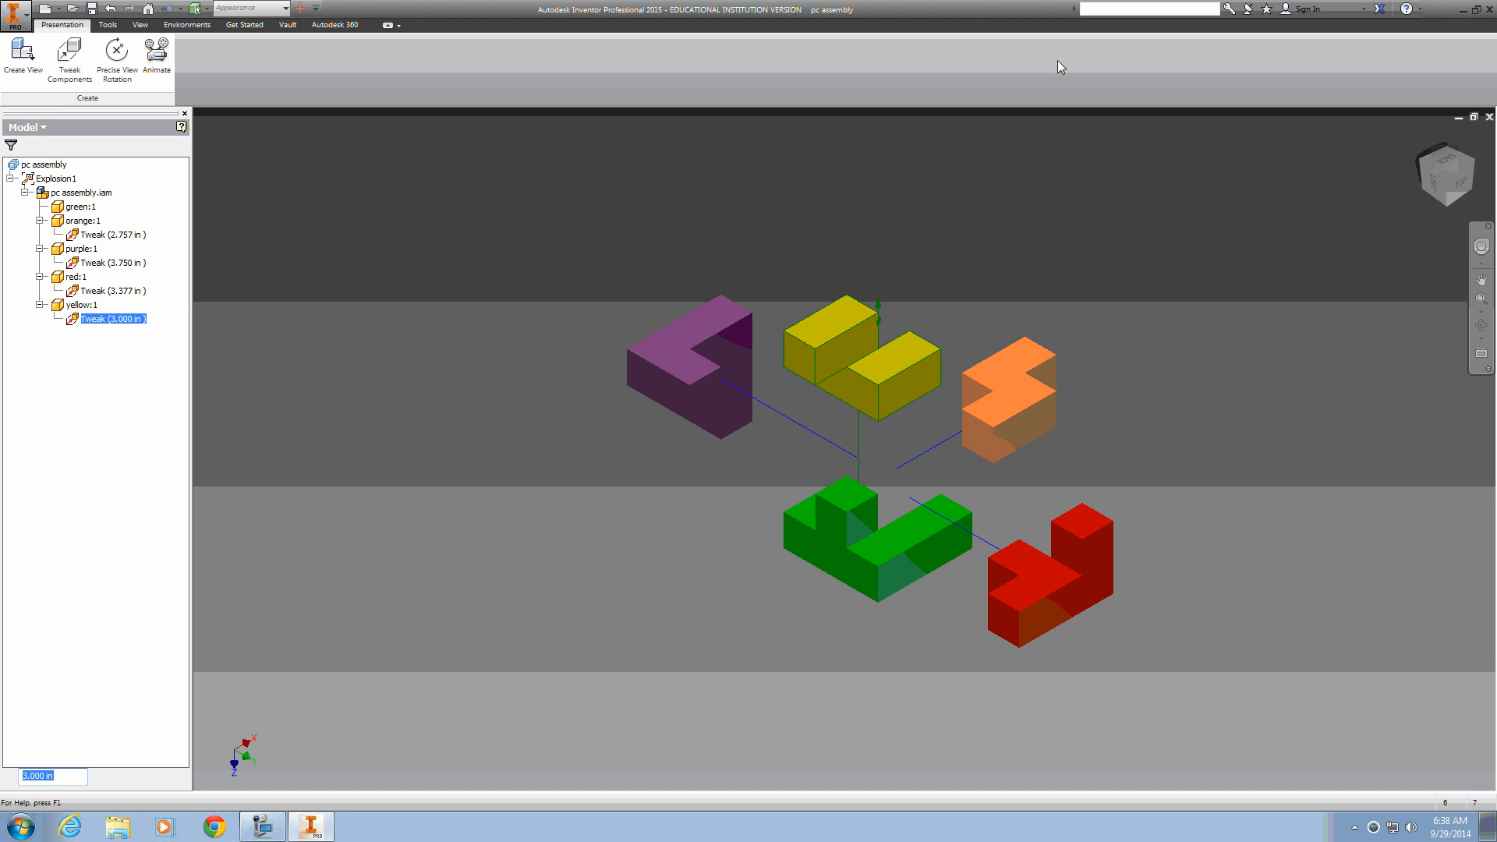
left_click(281, 304)
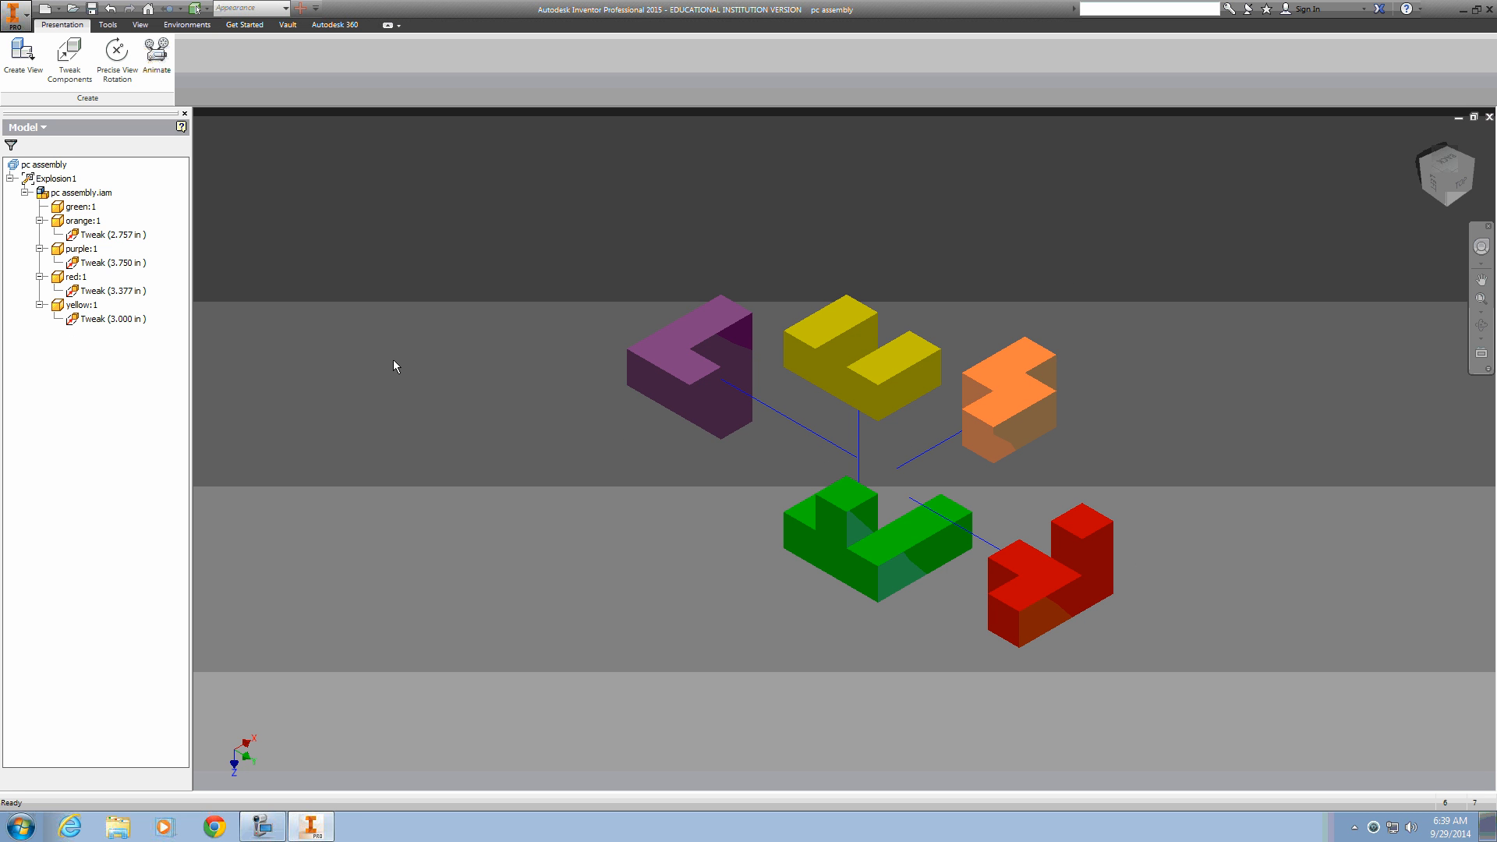
- Save the presentation as "exploded view puzzle cube" in the IED Puzzle Cube folder
left_click(97, 12)
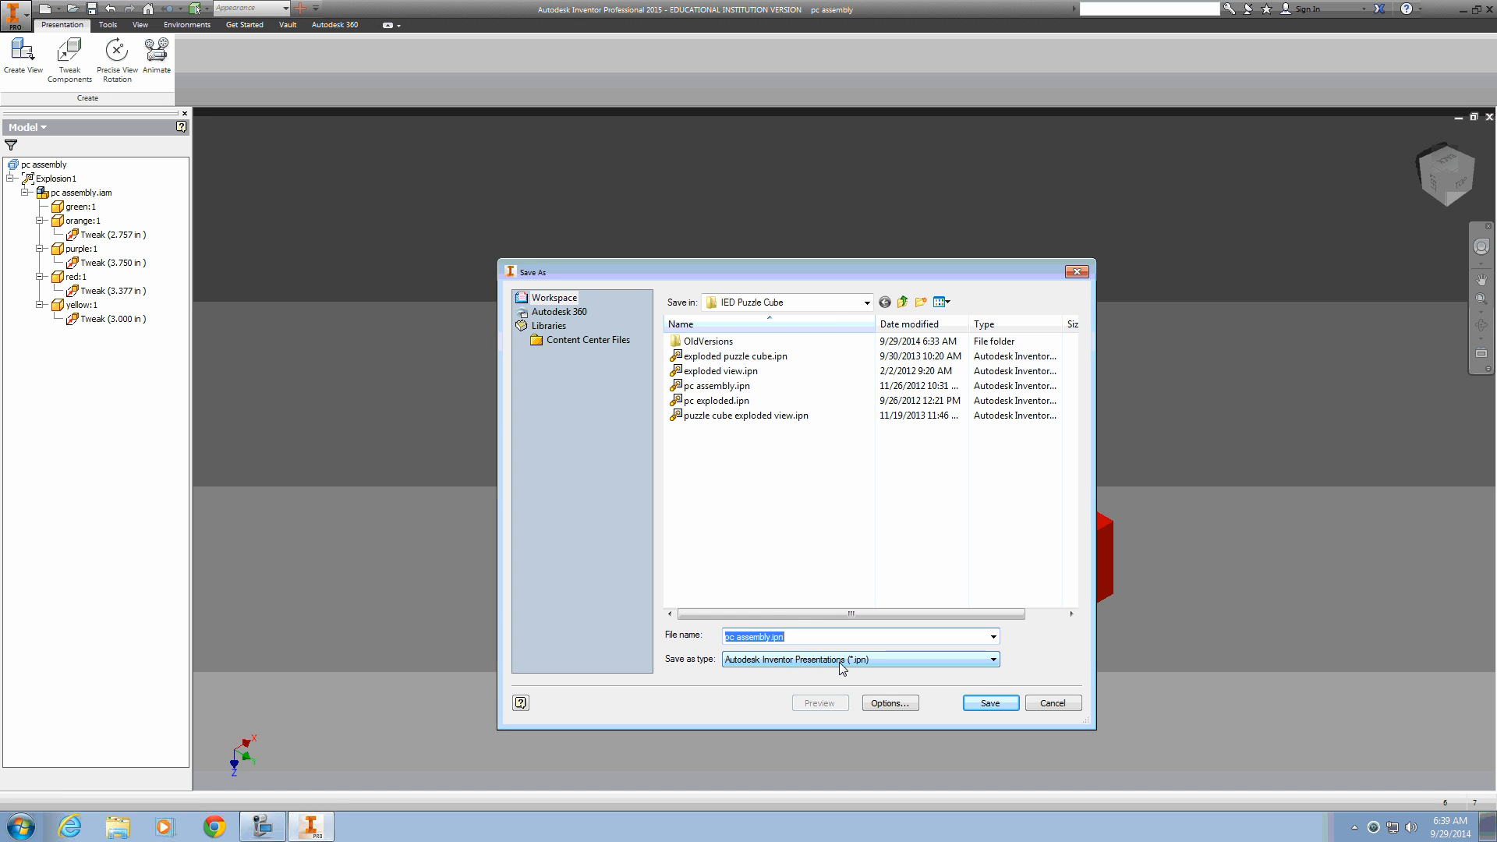
type("exploded v")
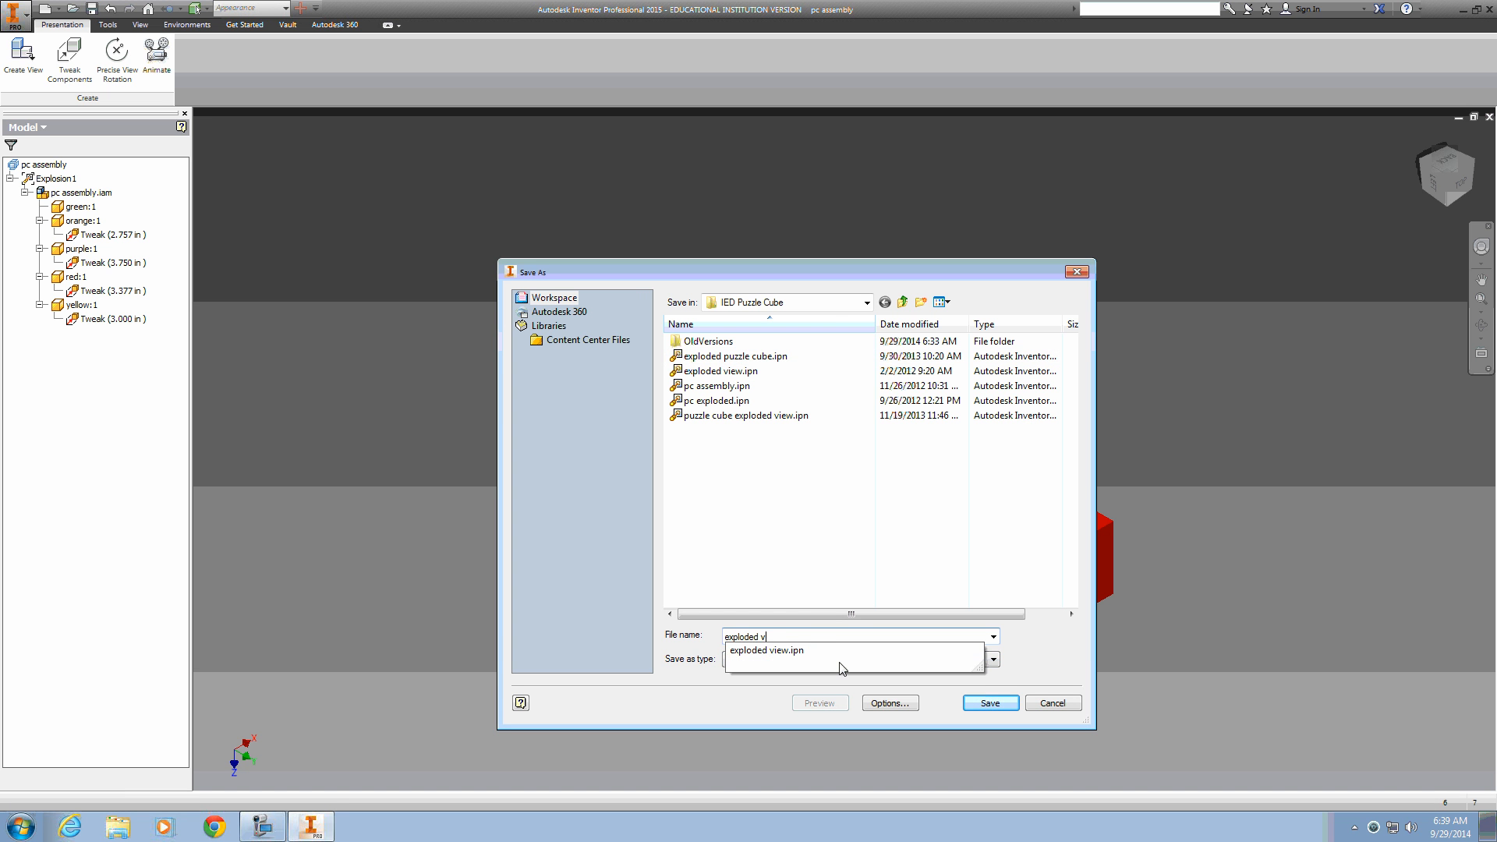
type("iew puzz")
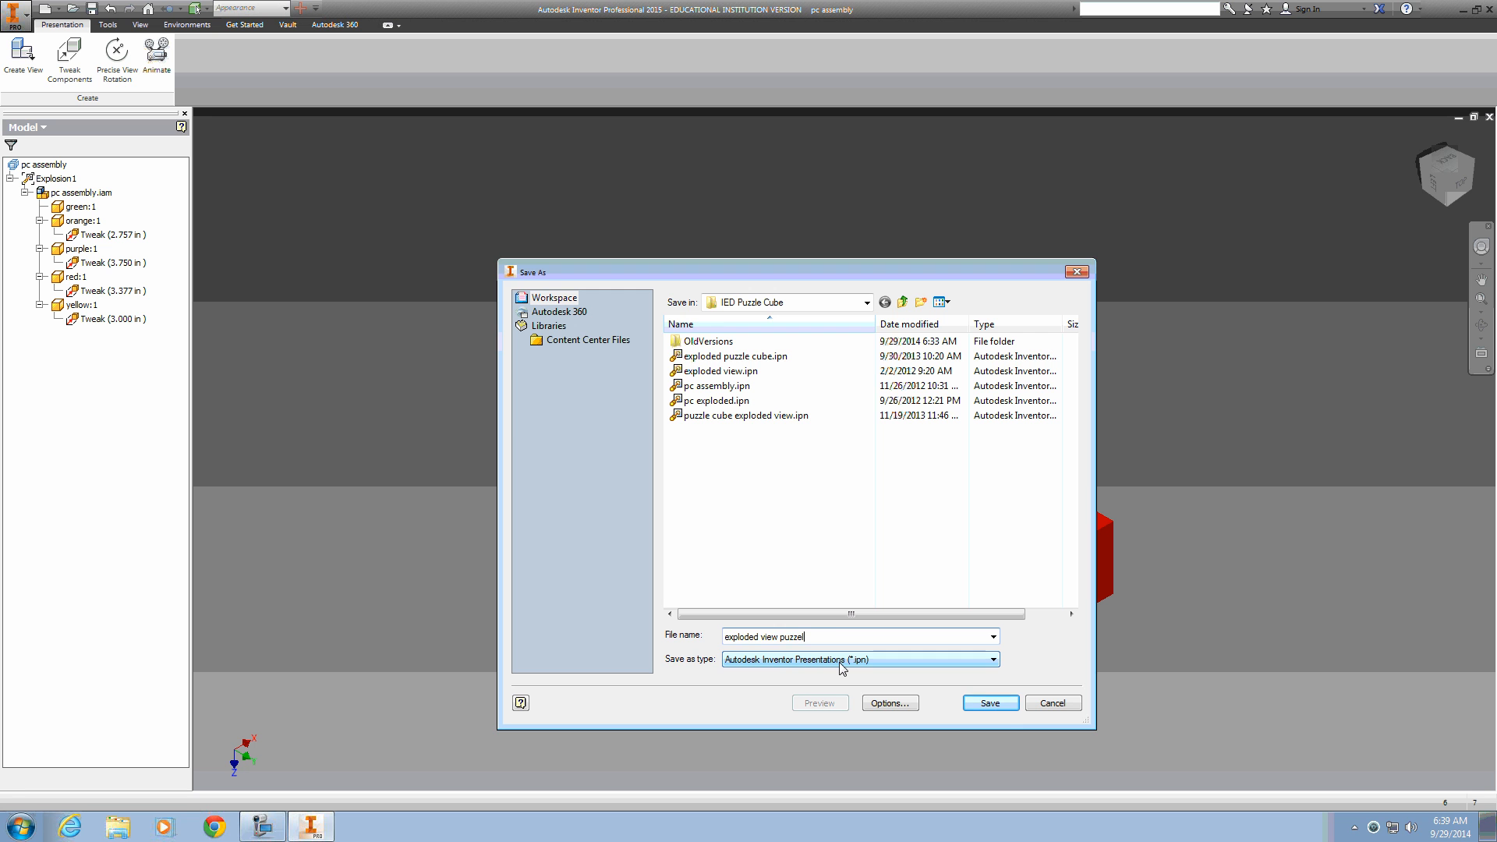
type("le cube")
left_click(991, 702)
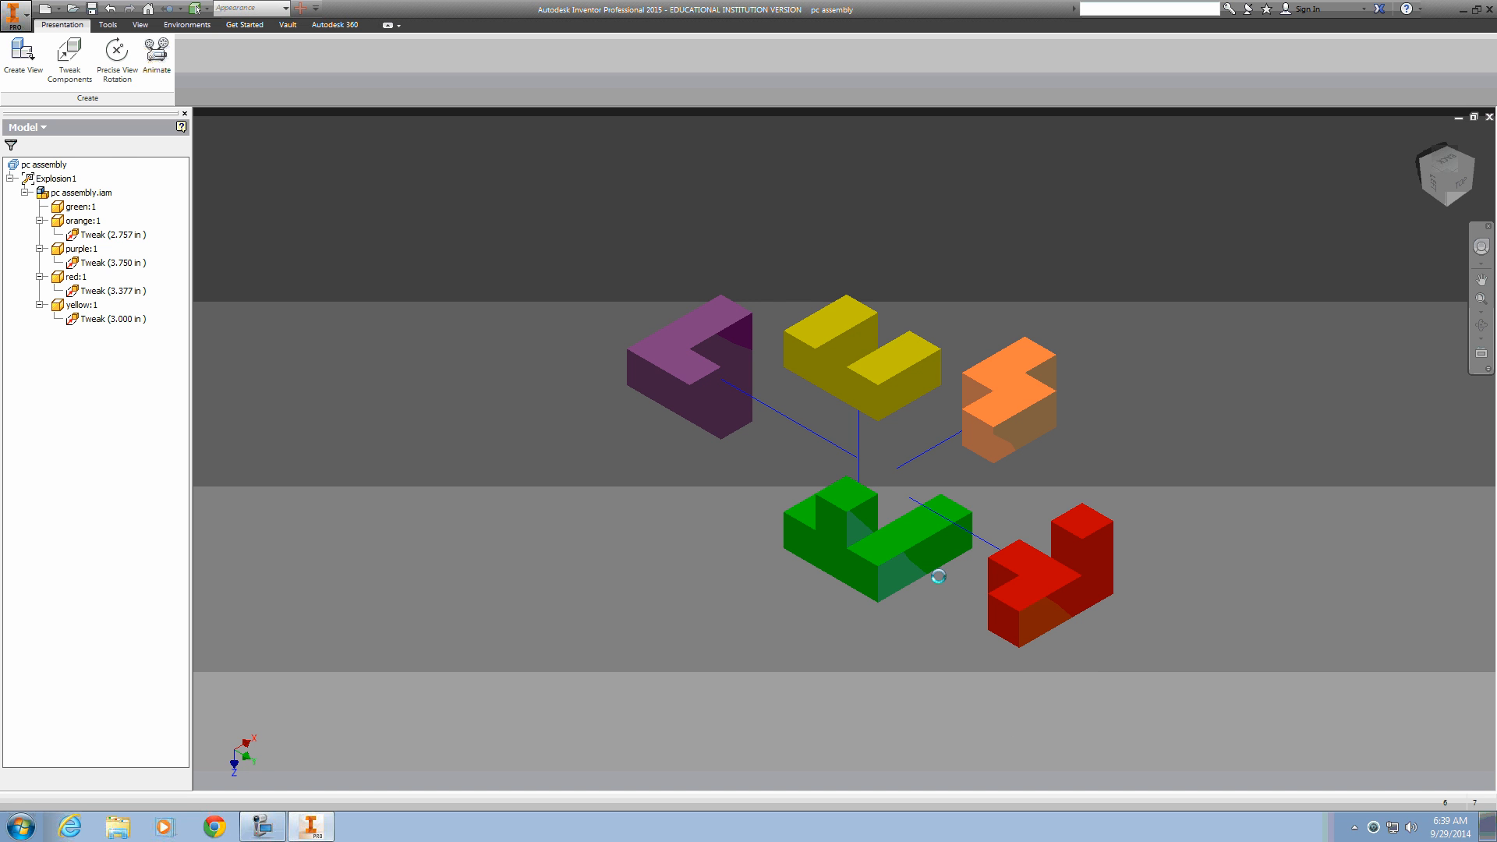